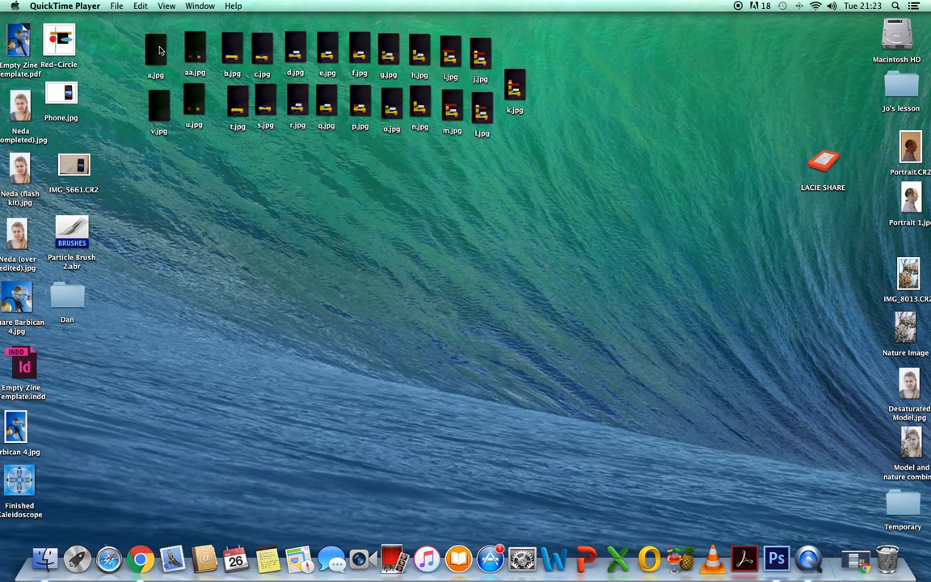
Open a.jpg from the desktop in Photoshop and shift the application window so its far edge is visible
{"action": "left_click_drag", "start_coordinate": [159, 51], "coordinate": [781, 567]}
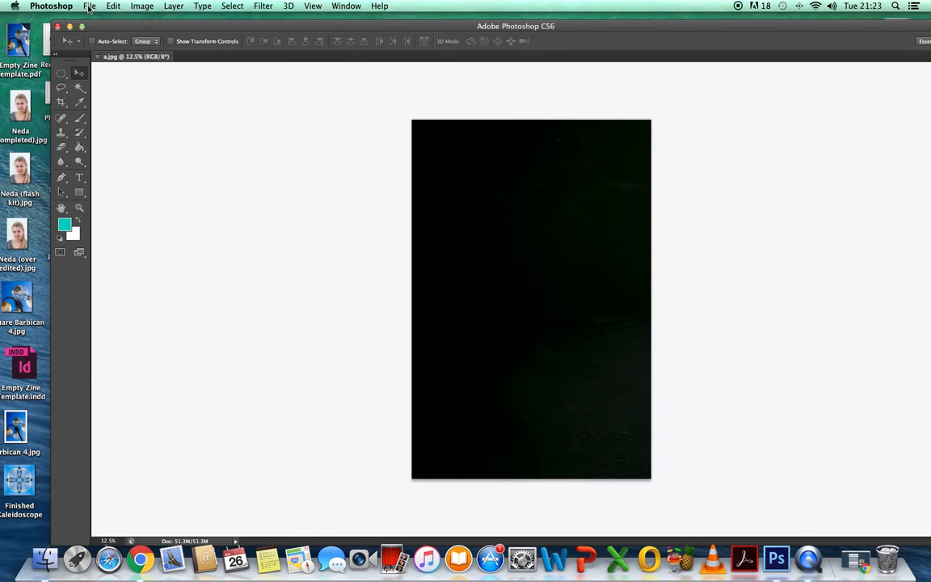
{"action": "left_click_drag", "start_coordinate": [646, 25], "coordinate": [574, 29]}
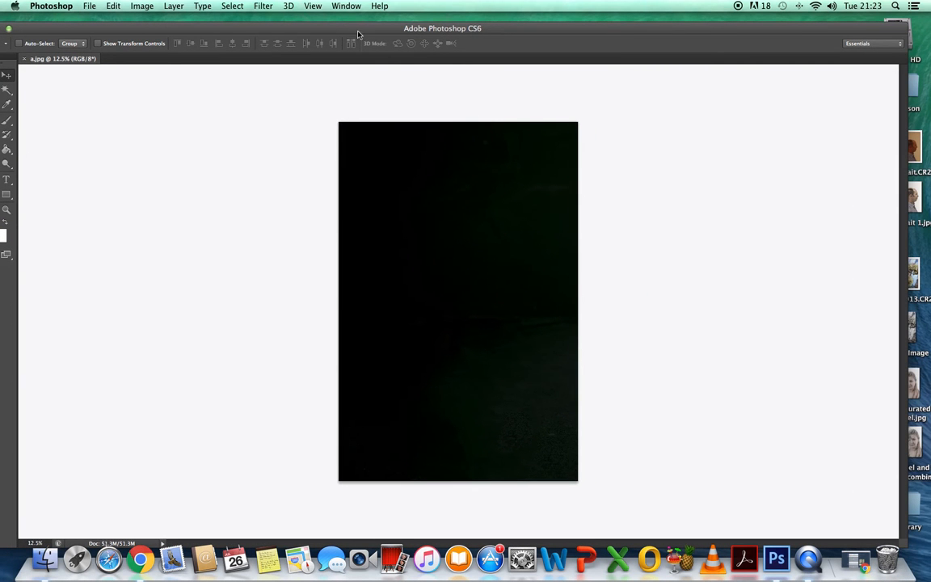
Show the Layers panel and convert the locked Background into a regular layer named Layer 0
{"action": "left_click", "coordinate": [346, 5]}
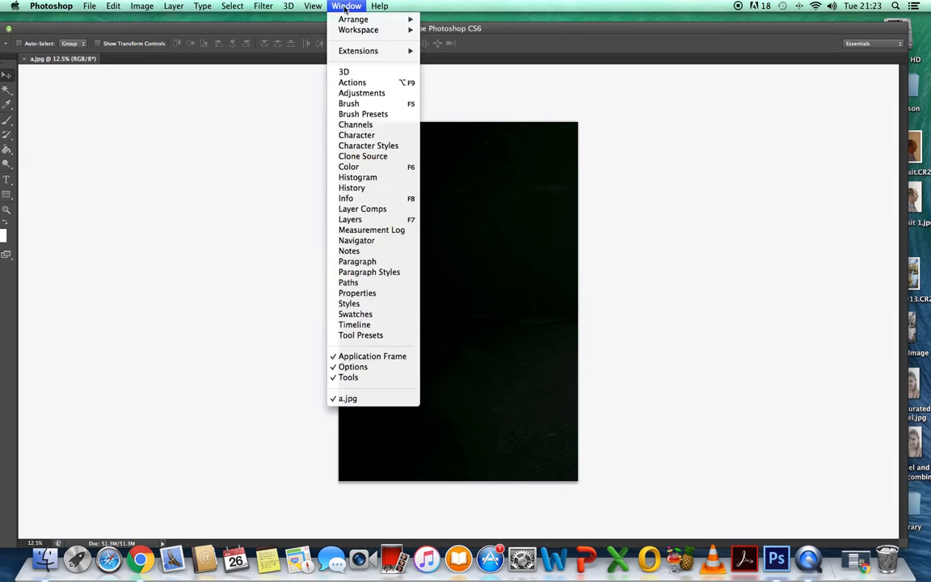
{"action": "left_click", "coordinate": [360, 223]}
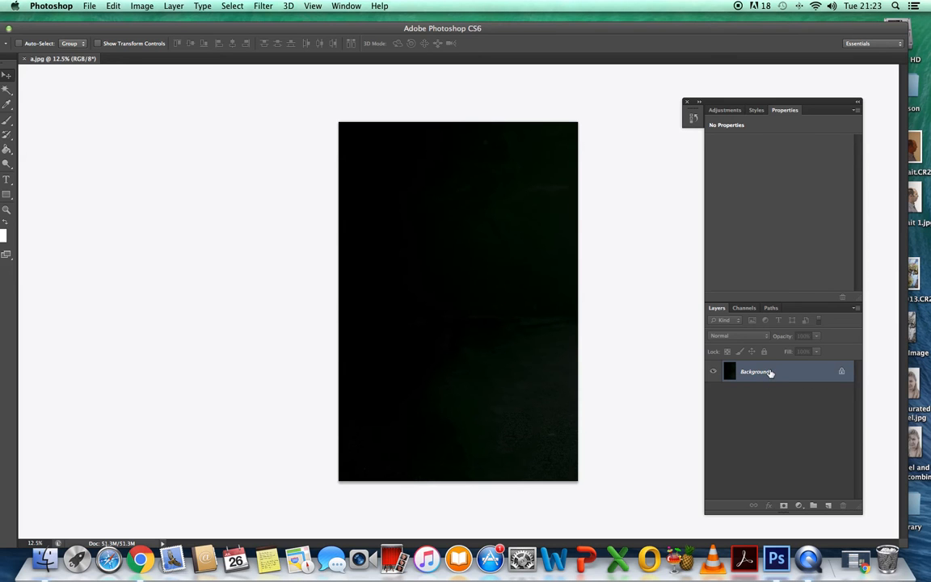
{"action": "double_click", "coordinate": [770, 373]}
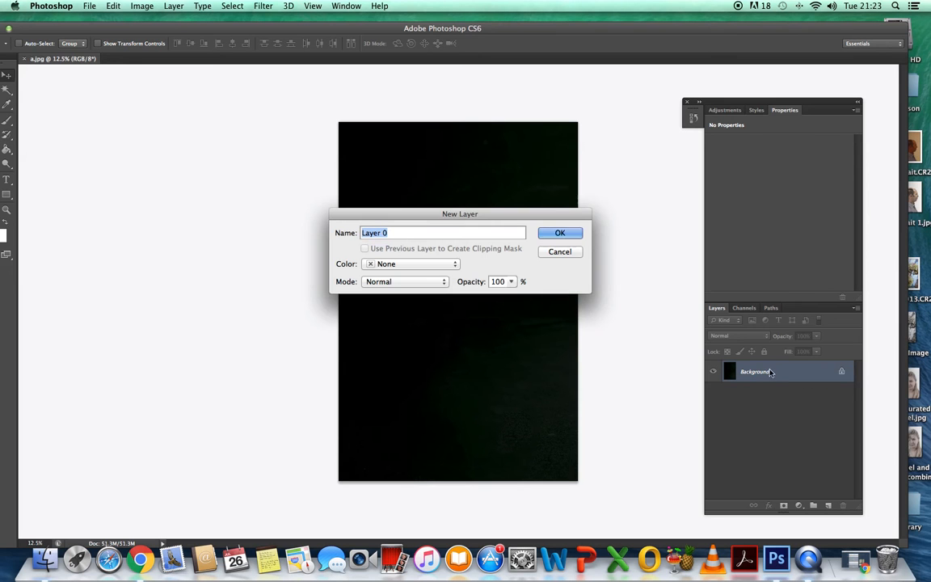
{"action": "left_click", "coordinate": [579, 234]}
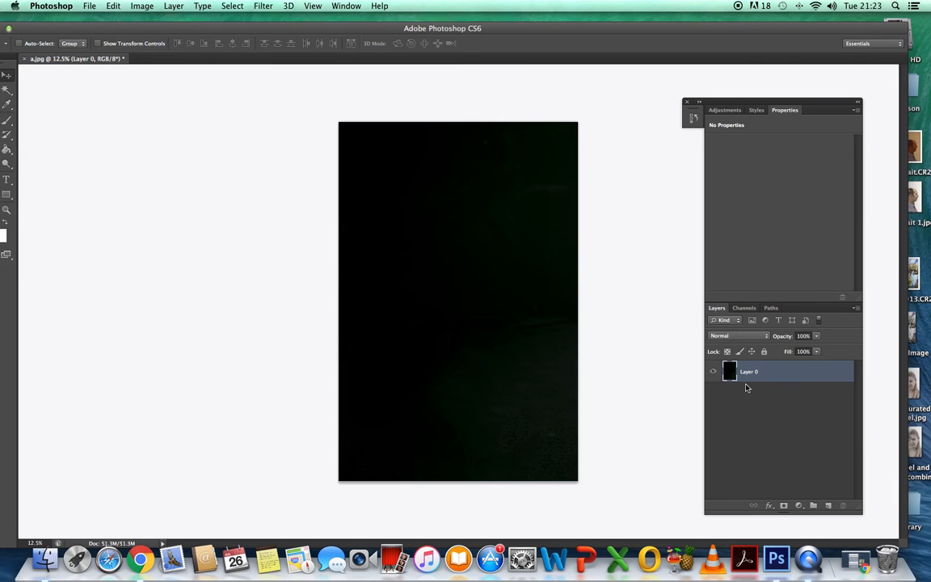
Place aa.jpg from the Desktop at its original size as a new layer above Layer 0
{"action": "left_click", "coordinate": [89, 6]}
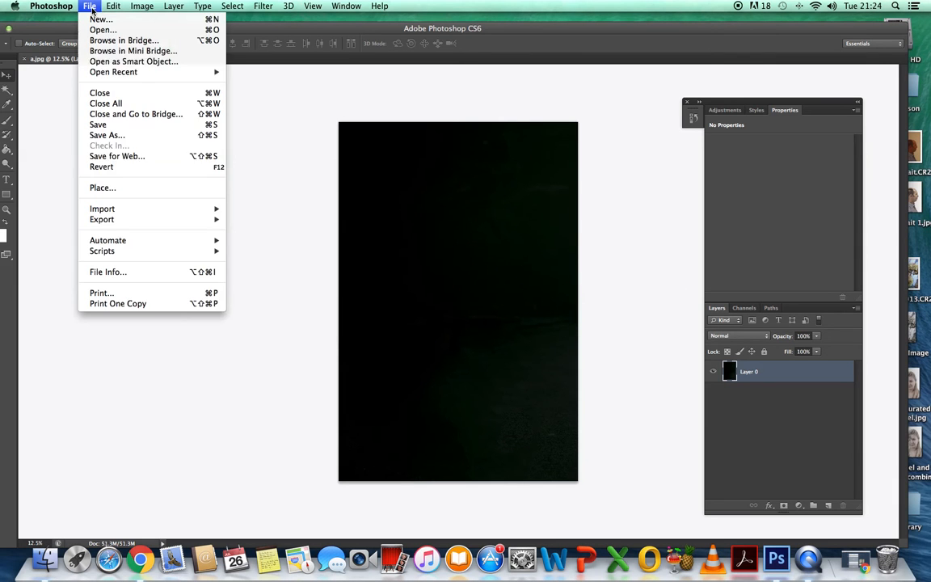
{"action": "left_click", "coordinate": [107, 193]}
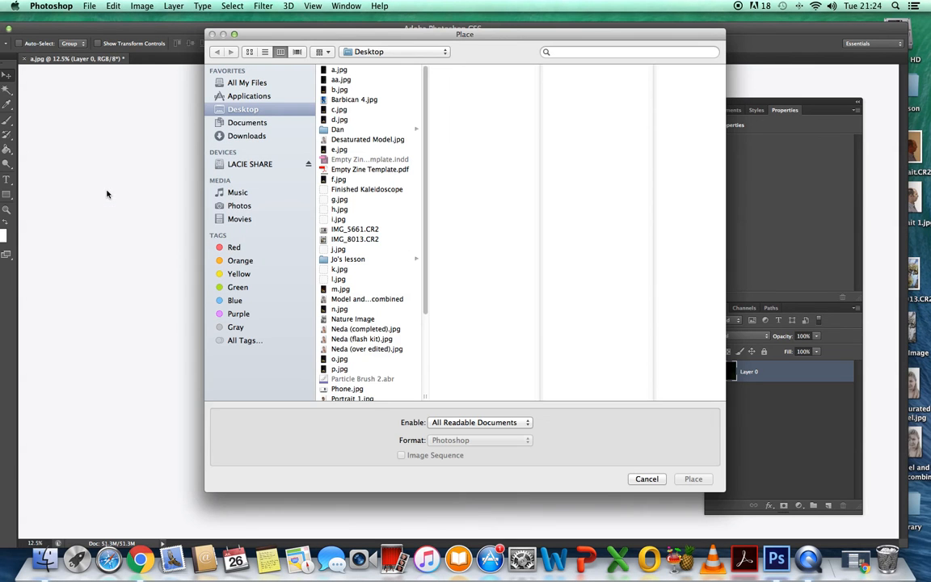
{"action": "left_click", "coordinate": [340, 80]}
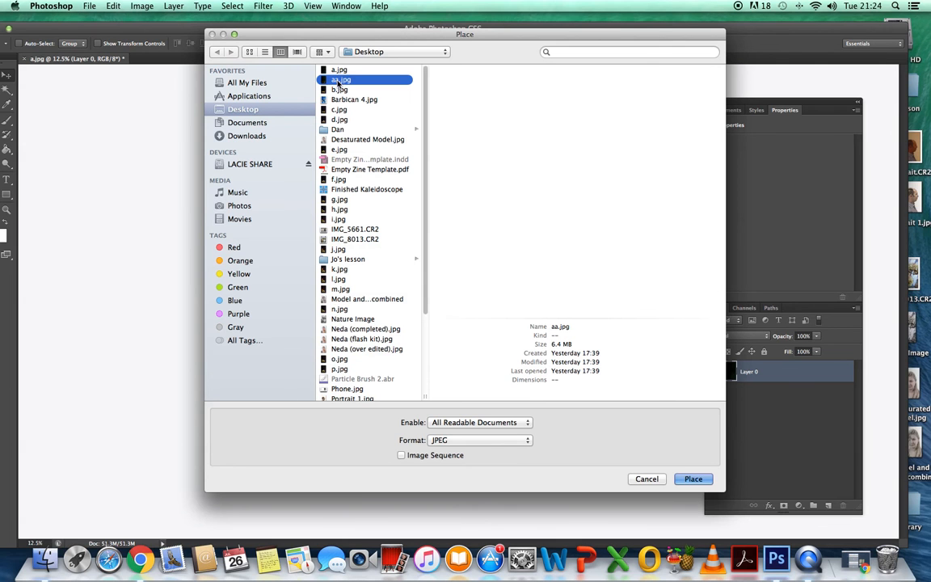
{"action": "left_click", "coordinate": [693, 479]}
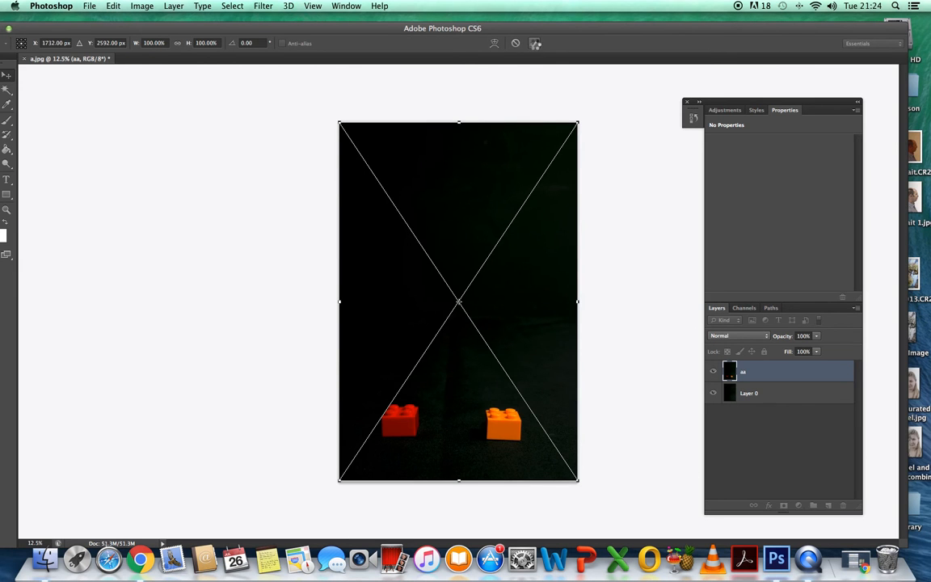
{"action": "left_click", "coordinate": [533, 43]}
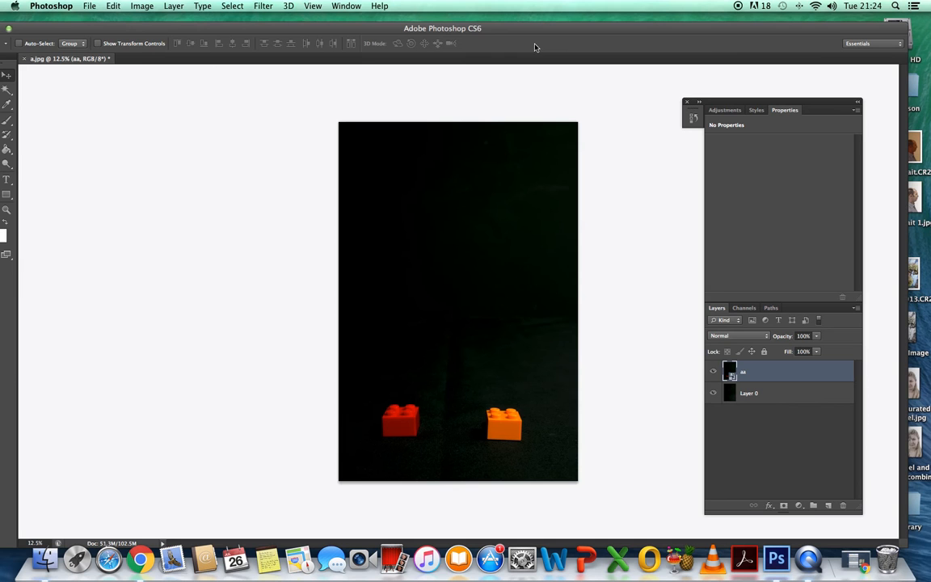
Place b.jpg from the Desktop at its original size as a new layer above aa
{"action": "left_click", "coordinate": [90, 6]}
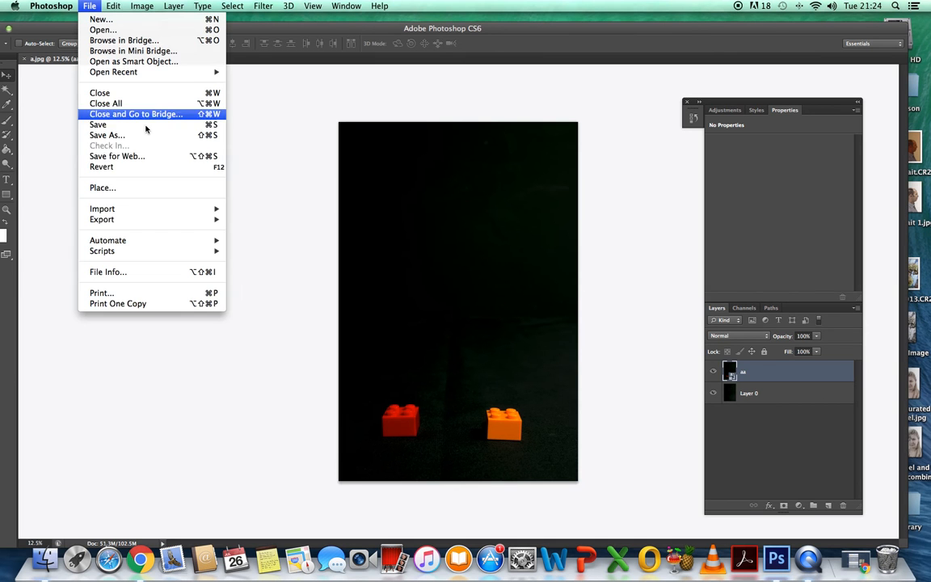
{"action": "left_click", "coordinate": [121, 187]}
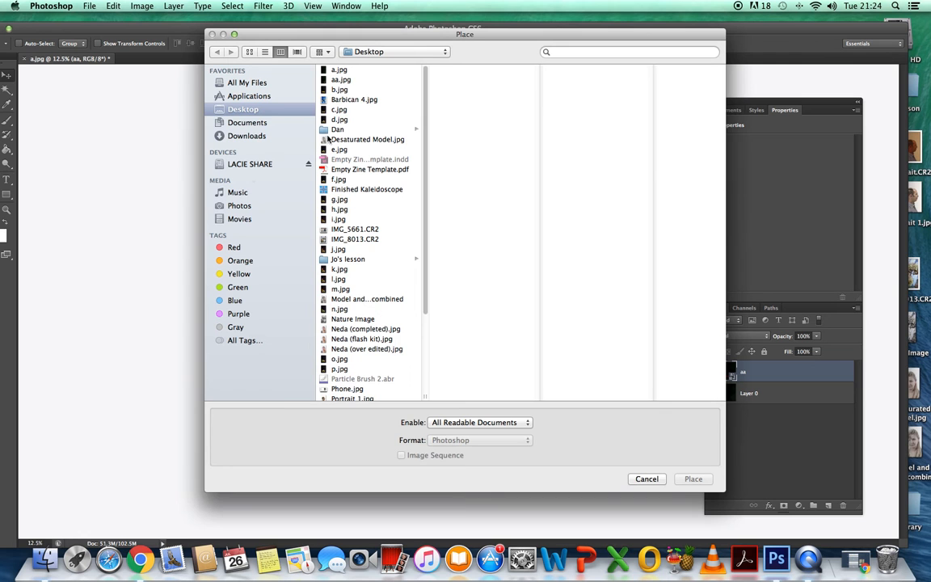
{"action": "left_click", "coordinate": [338, 90]}
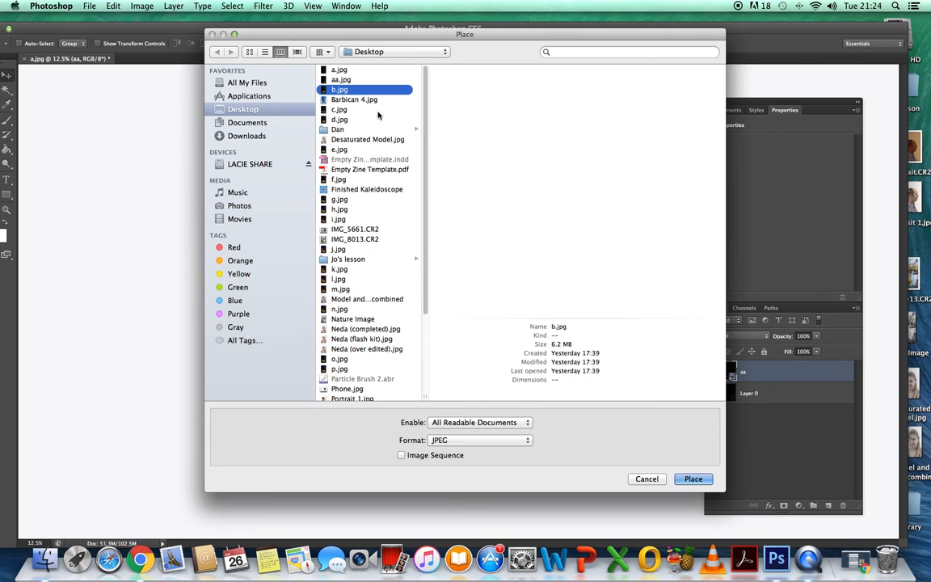
{"action": "left_click", "coordinate": [694, 479]}
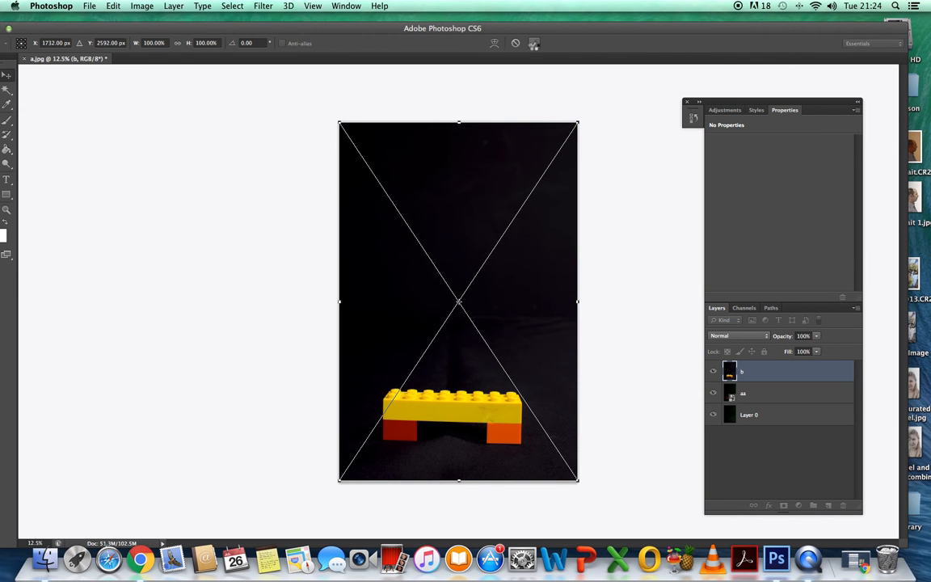
{"action": "left_click", "coordinate": [534, 45]}
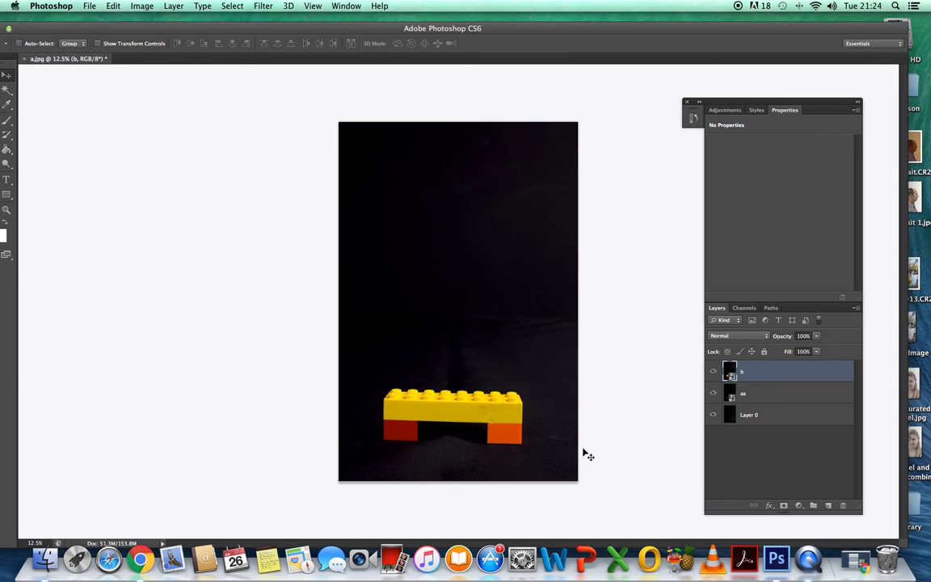
Place c.jpg from the Desktop at its original size as a new layer above b
{"action": "left_click", "coordinate": [90, 7]}
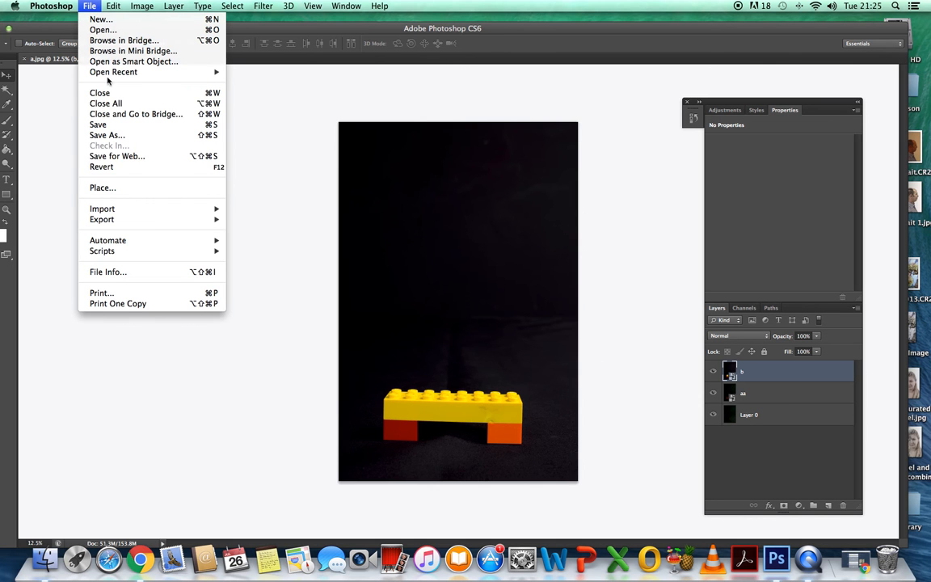
{"action": "left_click", "coordinate": [125, 191]}
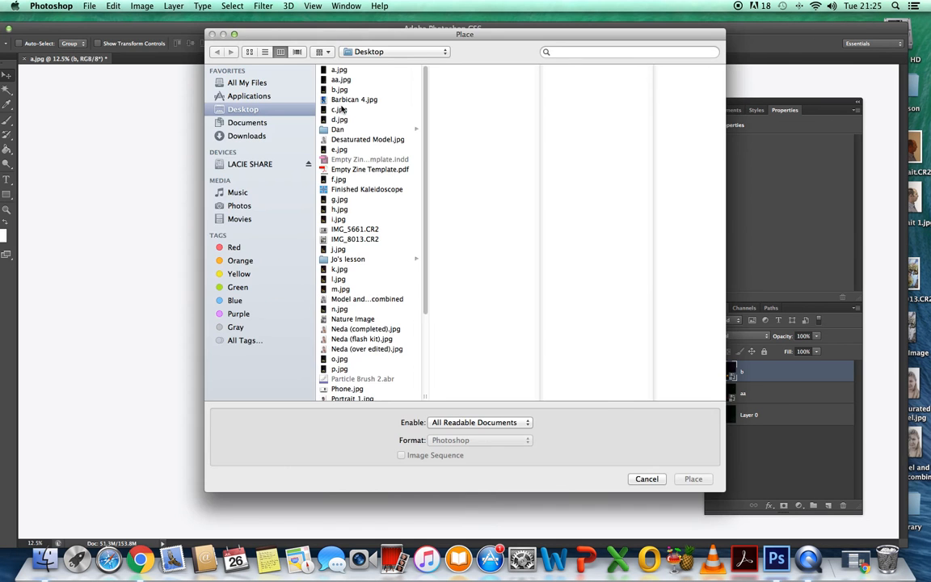
{"action": "left_click", "coordinate": [340, 110]}
{"action": "left_click", "coordinate": [692, 479]}
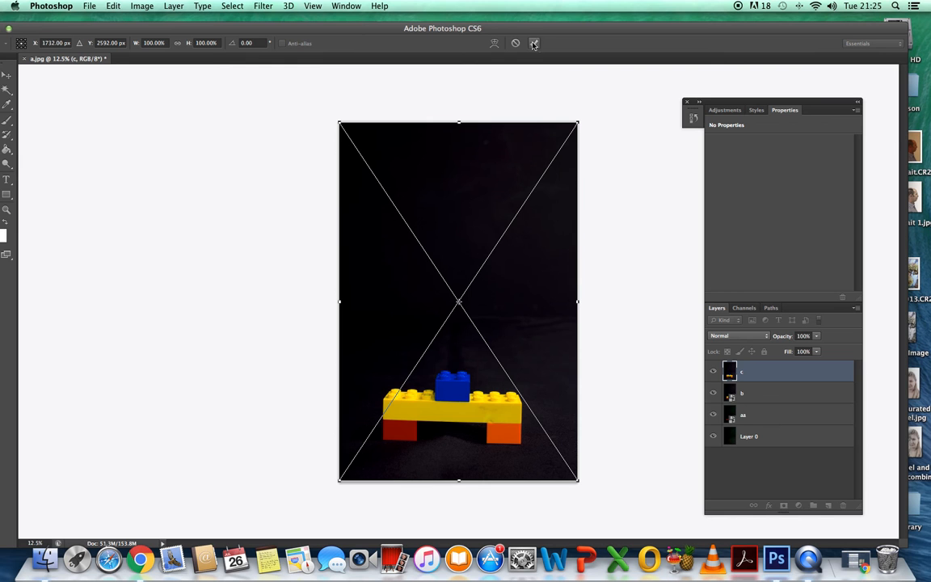
{"action": "left_click", "coordinate": [533, 43]}
Place d.jpg from the Desktop at its original size as a new layer above c
{"action": "left_click", "coordinate": [94, 9]}
{"action": "left_click", "coordinate": [123, 186]}
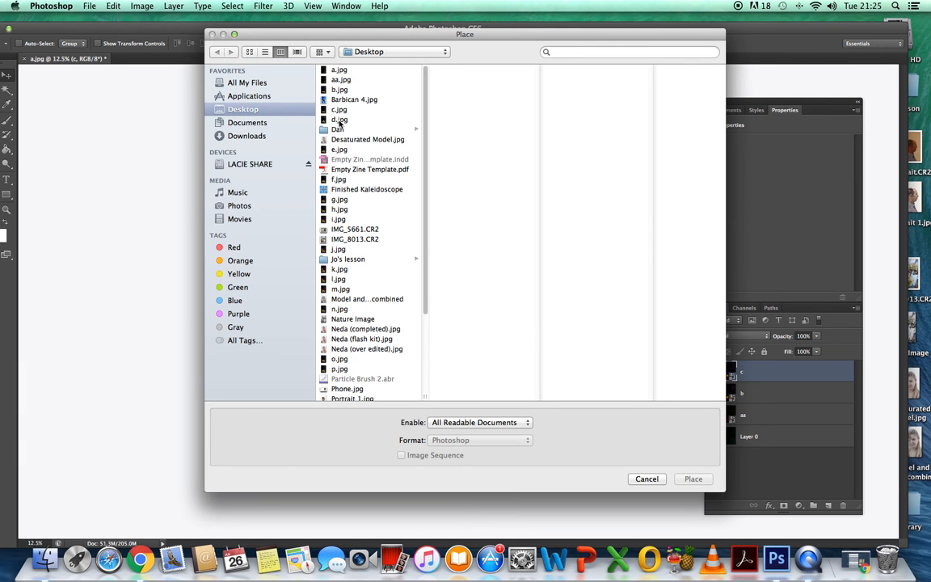
{"action": "left_click", "coordinate": [338, 120]}
{"action": "left_click", "coordinate": [700, 481]}
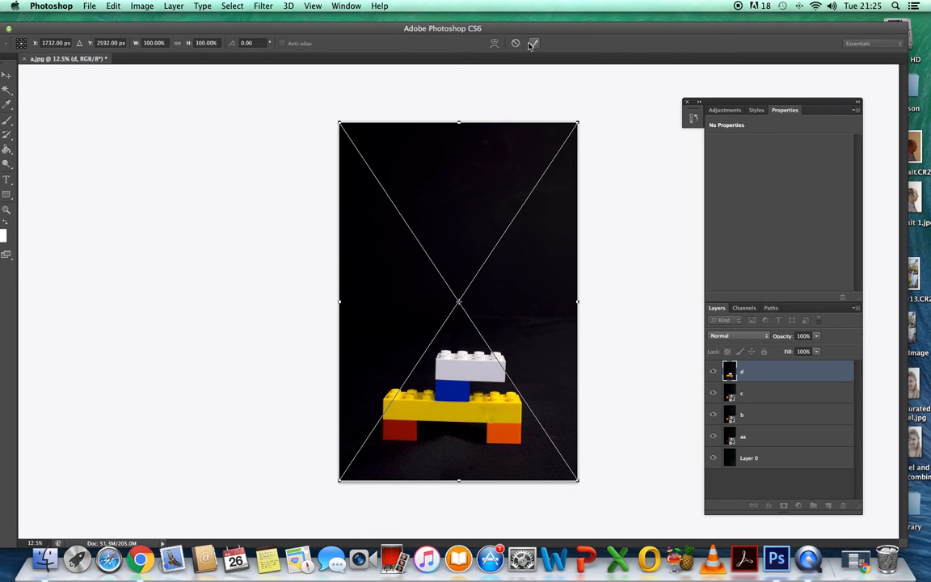
{"action": "left_click", "coordinate": [535, 44]}
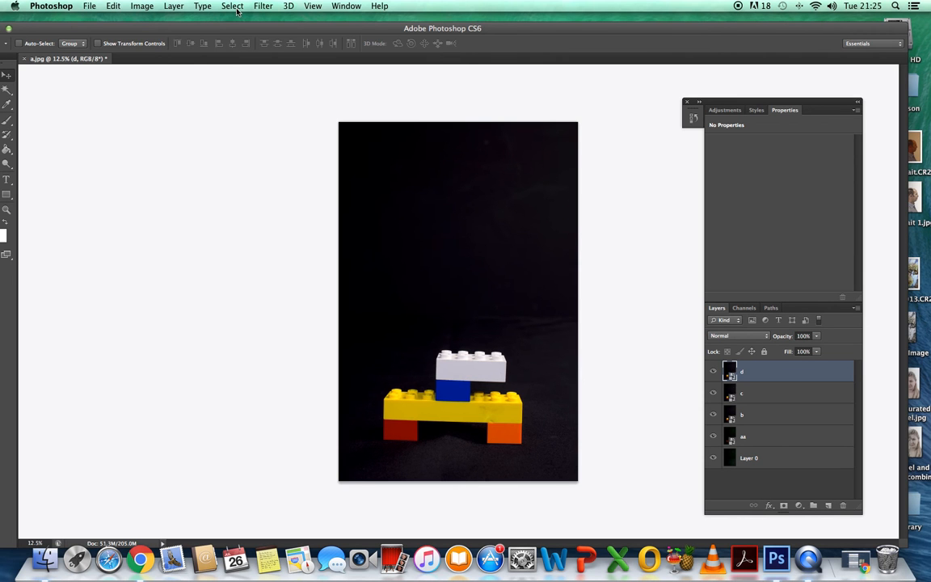
Place e.jpg from the Desktop at its original size as a new layer above d
{"action": "left_click", "coordinate": [81, 7]}
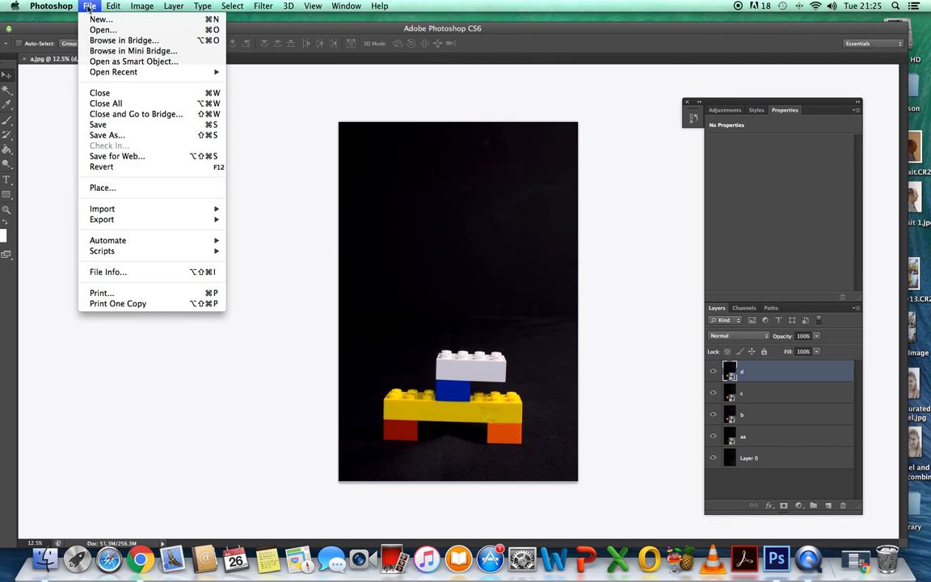
{"action": "left_click", "coordinate": [104, 187]}
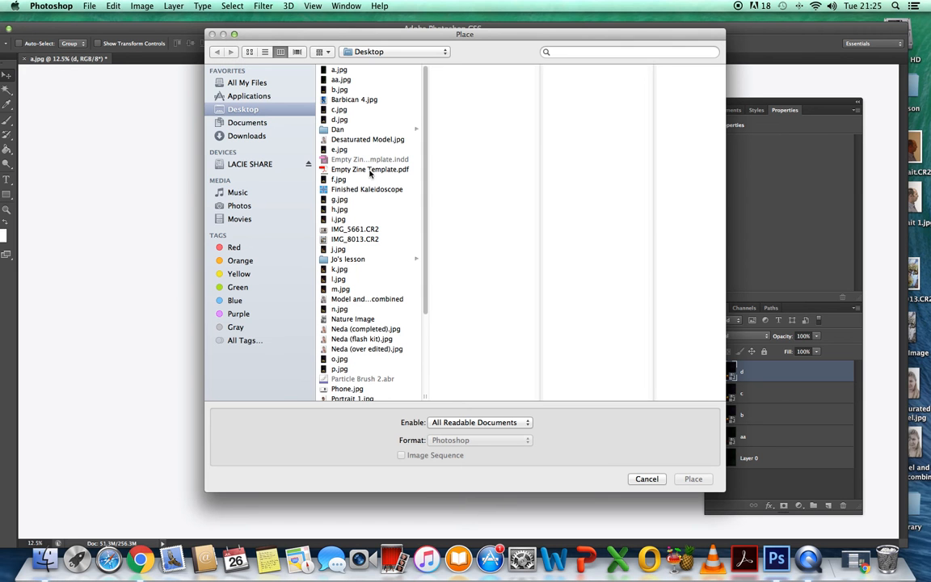
{"action": "left_click", "coordinate": [339, 150]}
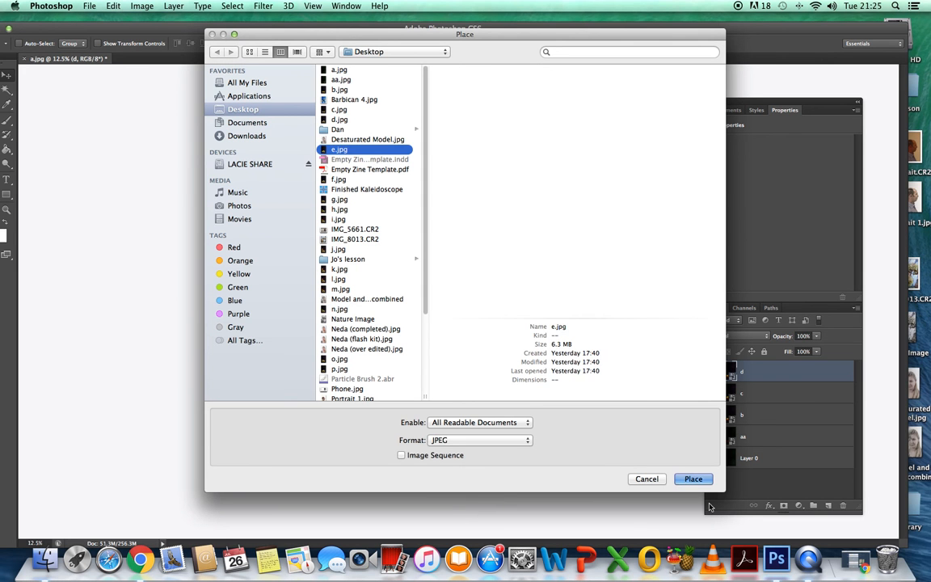
{"action": "left_click", "coordinate": [693, 478]}
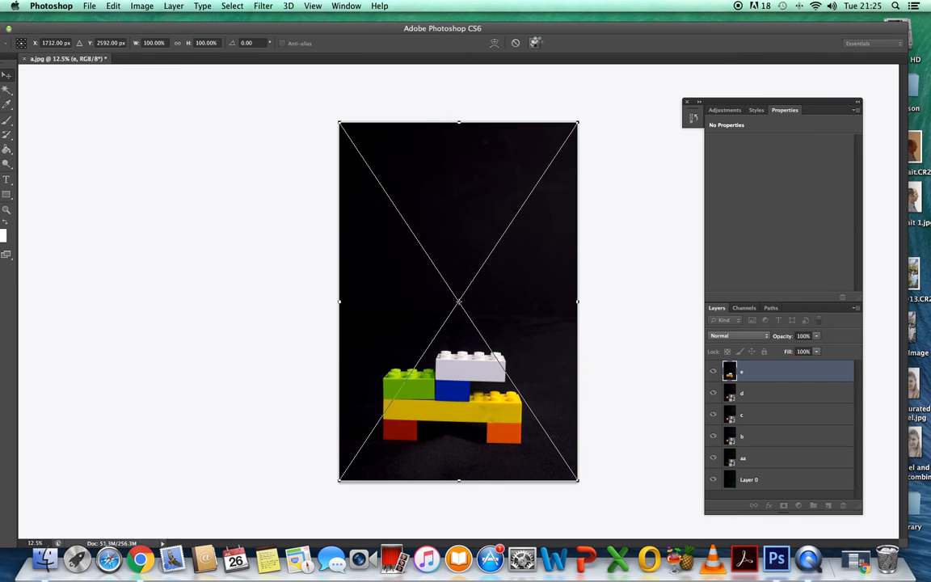
{"action": "left_click", "coordinate": [535, 43]}
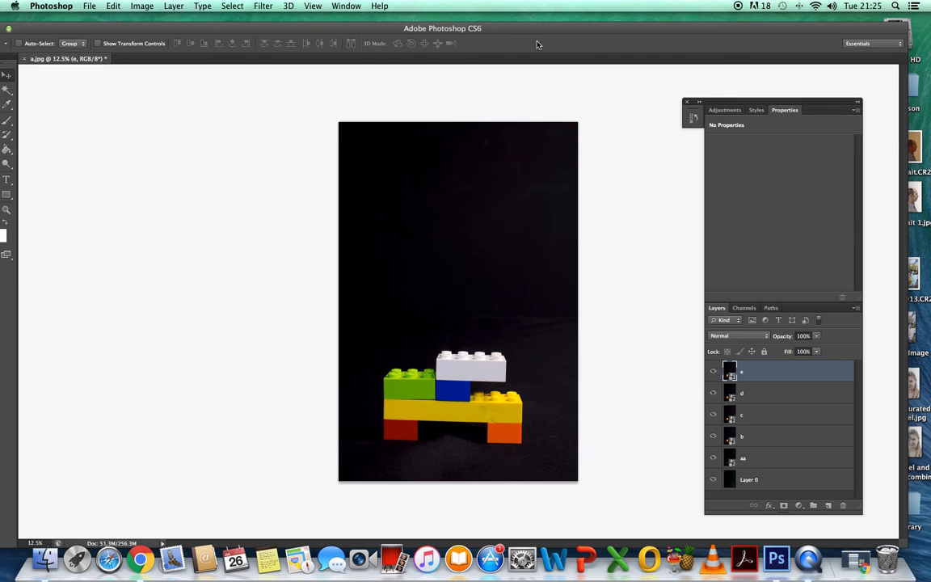
Place f.jpg from the Desktop at its original size as a new layer above e
{"action": "left_click", "coordinate": [85, 7]}
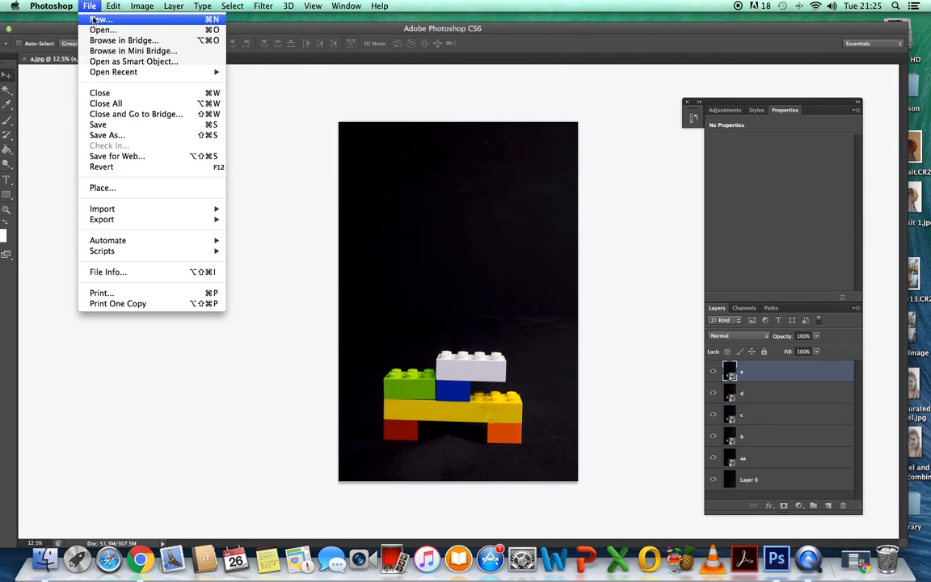
{"action": "left_click", "coordinate": [153, 185]}
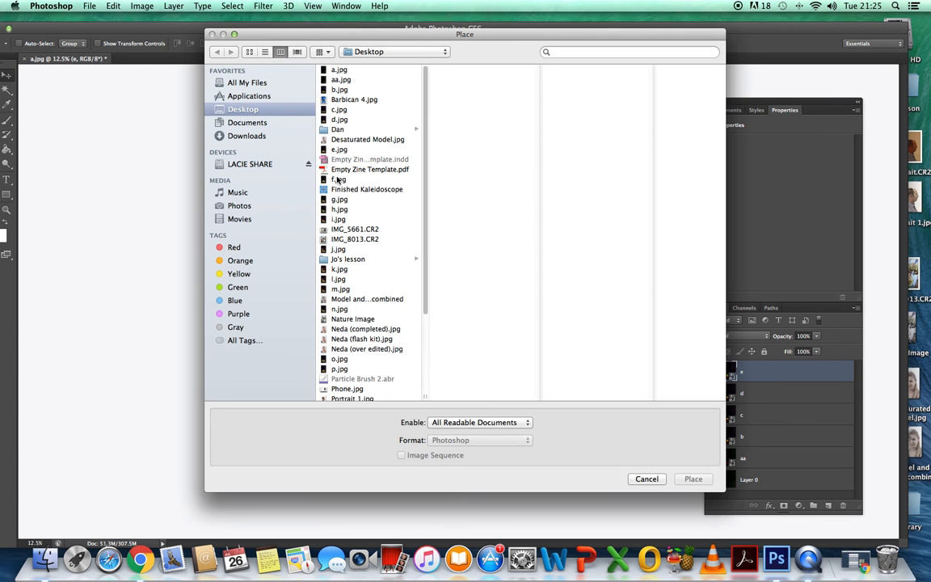
{"action": "left_click", "coordinate": [338, 179]}
{"action": "left_click", "coordinate": [703, 479]}
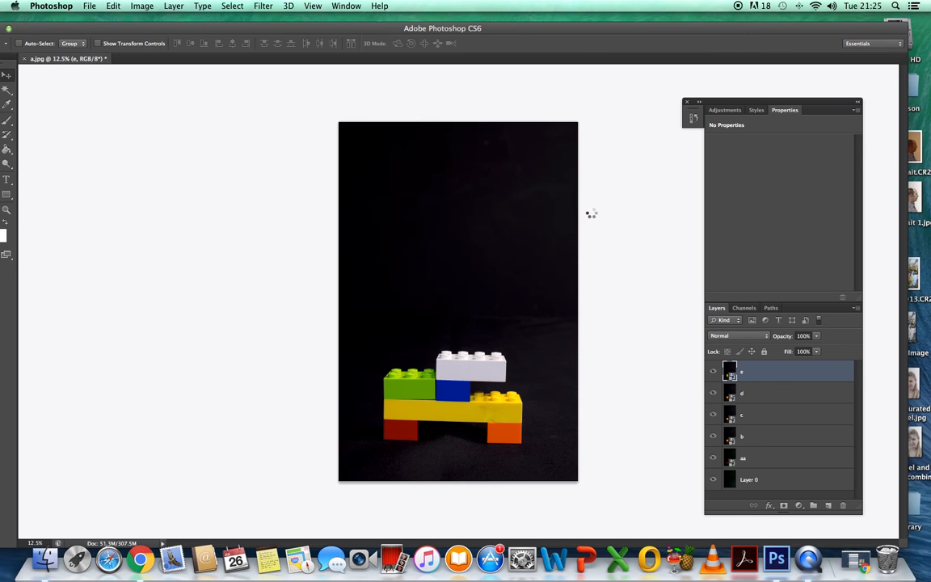
{"action": "left_click", "coordinate": [535, 47]}
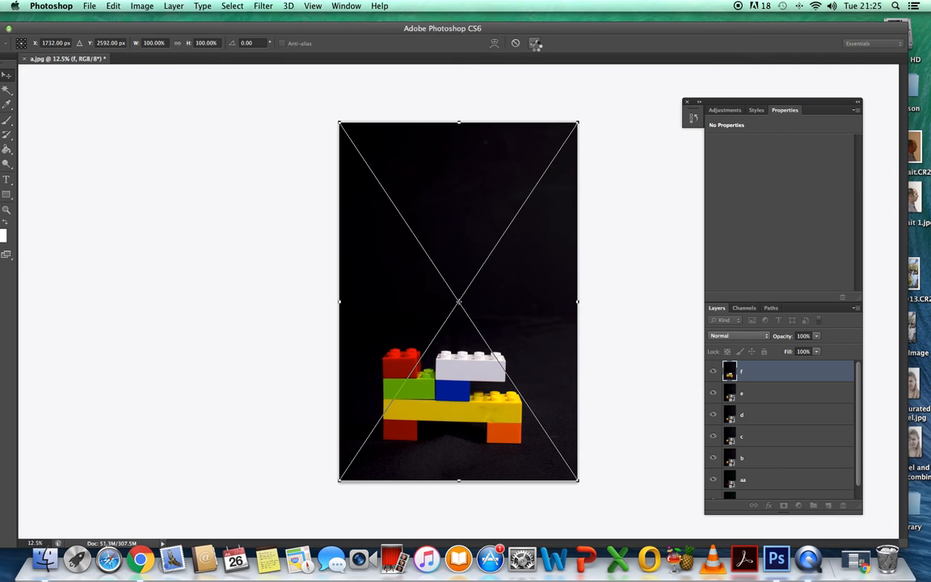
Place g.jpg from the Desktop at its original size as a new layer above f
{"action": "left_click", "coordinate": [82, 7]}
{"action": "left_click", "coordinate": [137, 187]}
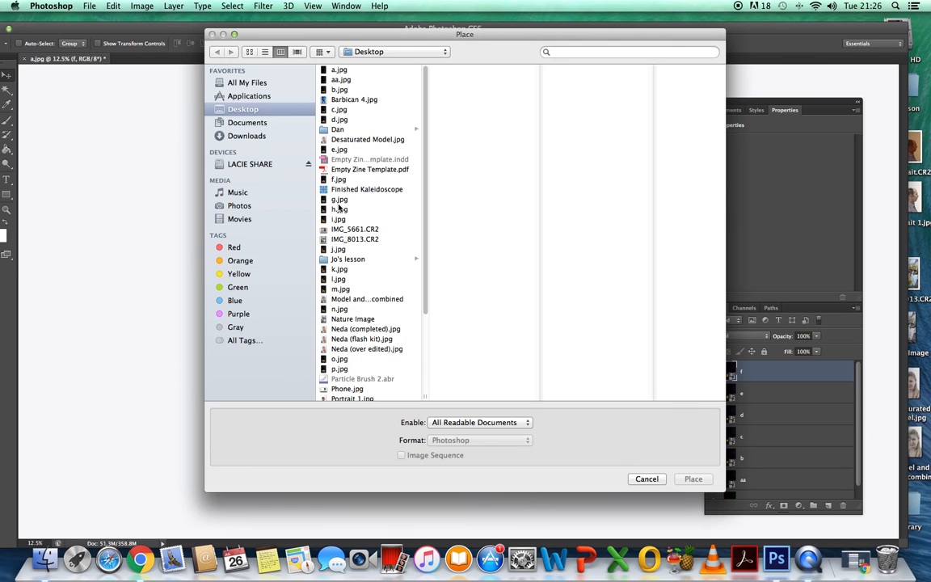
{"action": "left_click", "coordinate": [339, 200]}
{"action": "left_click", "coordinate": [685, 477]}
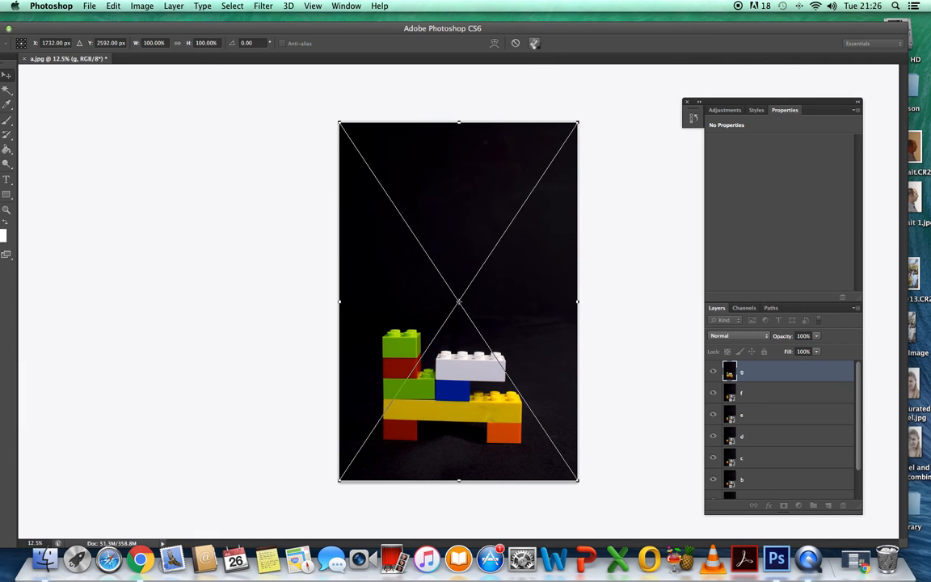
{"action": "left_click", "coordinate": [535, 43]}
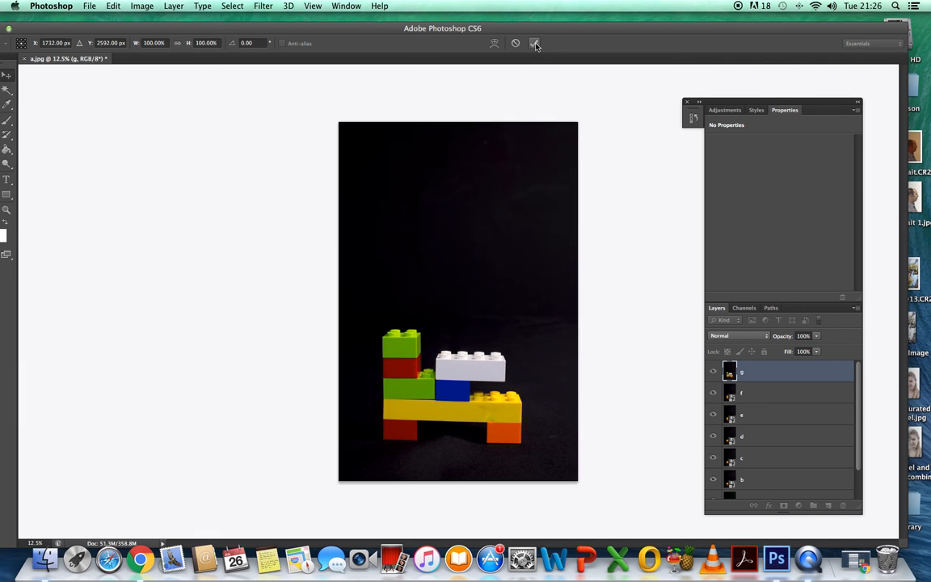
Place h.jpg from the Desktop at its original size as a new layer above g
{"action": "left_click", "coordinate": [84, 6]}
{"action": "left_click", "coordinate": [110, 187]}
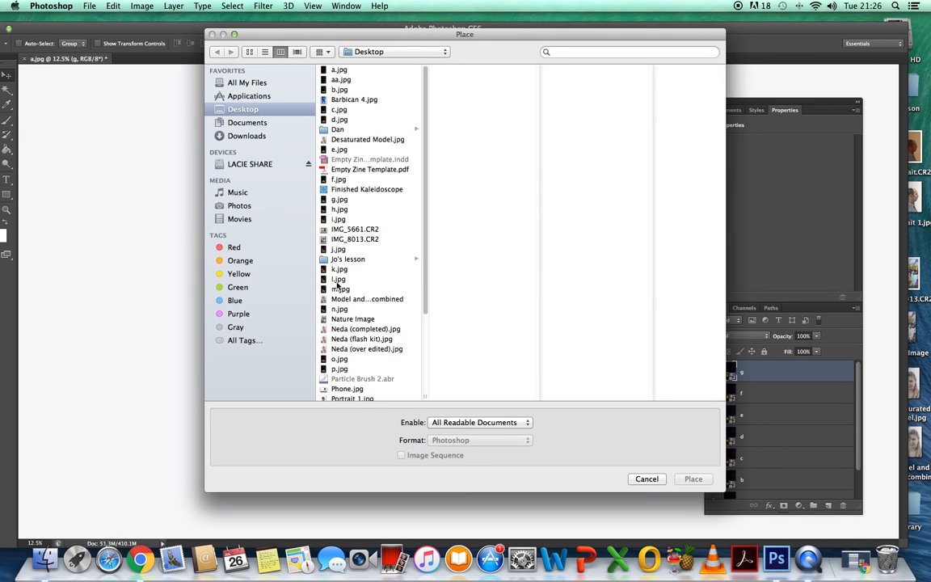
{"action": "left_click", "coordinate": [350, 210]}
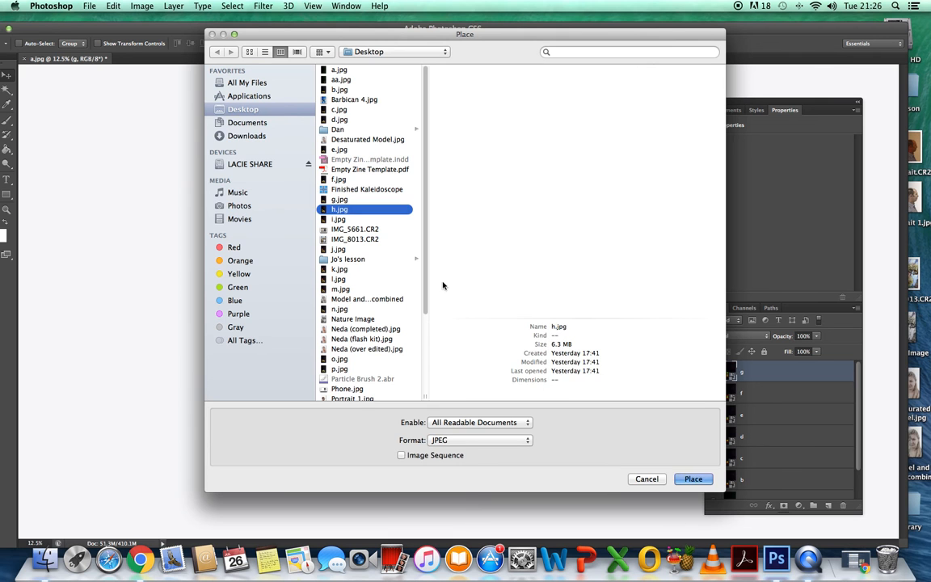
{"action": "left_click", "coordinate": [693, 479]}
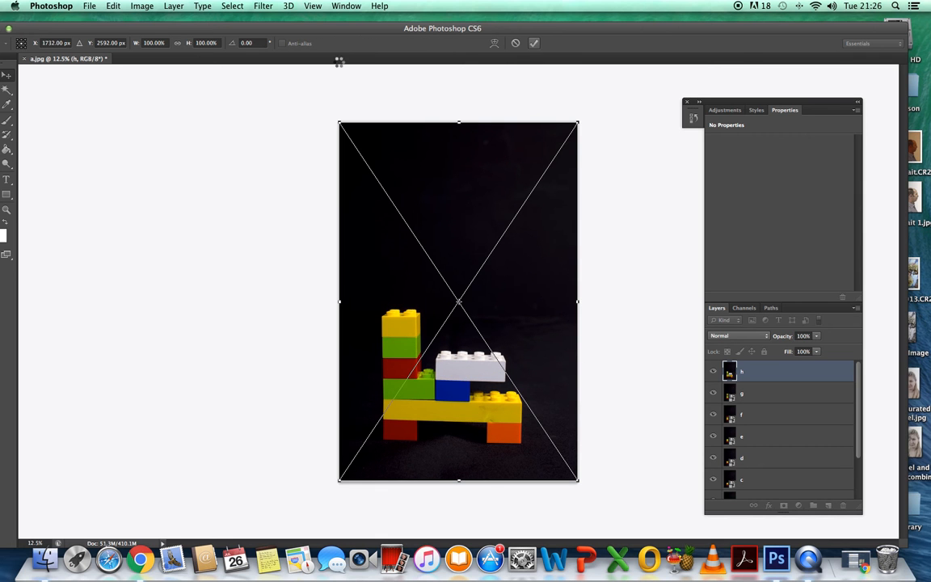
{"action": "key", "text": "Return"}
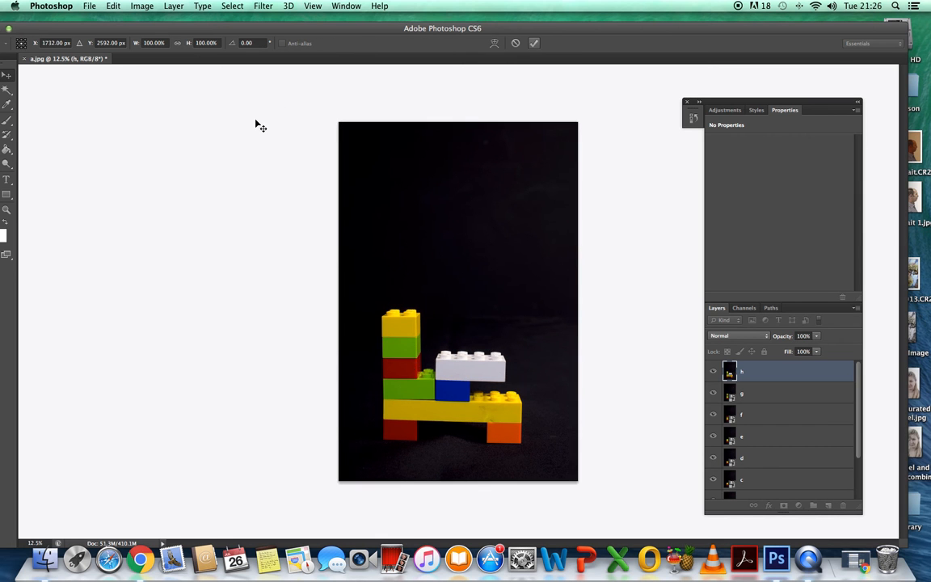
Place i.jpg from the Desktop at its original size as a new layer above h
{"action": "left_click", "coordinate": [89, 7]}
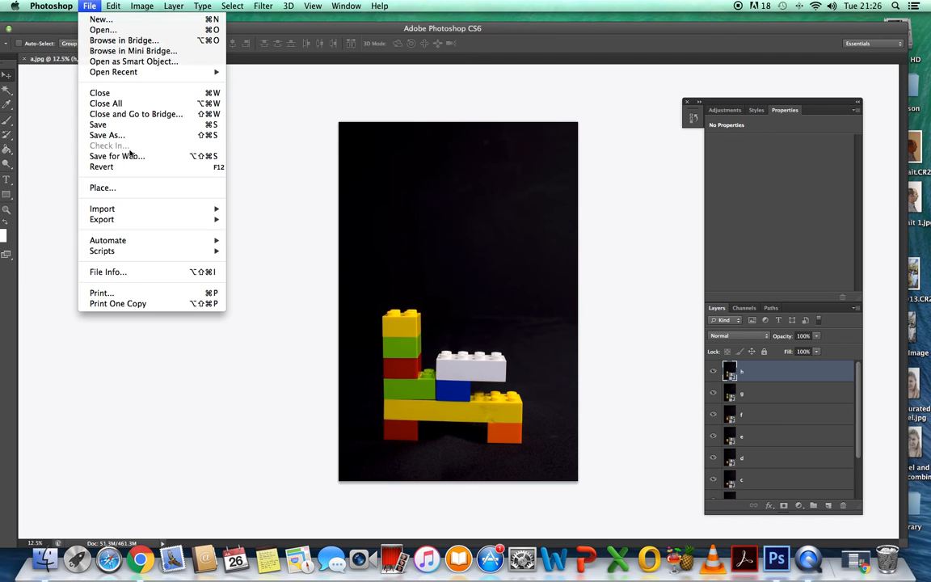
{"action": "left_click", "coordinate": [114, 189]}
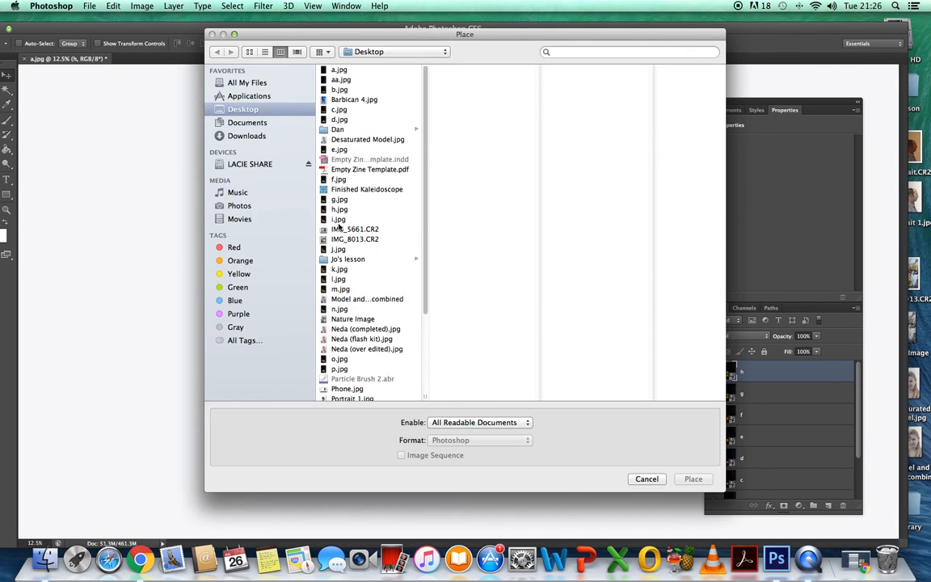
{"action": "left_click", "coordinate": [338, 219]}
{"action": "left_click", "coordinate": [705, 535]}
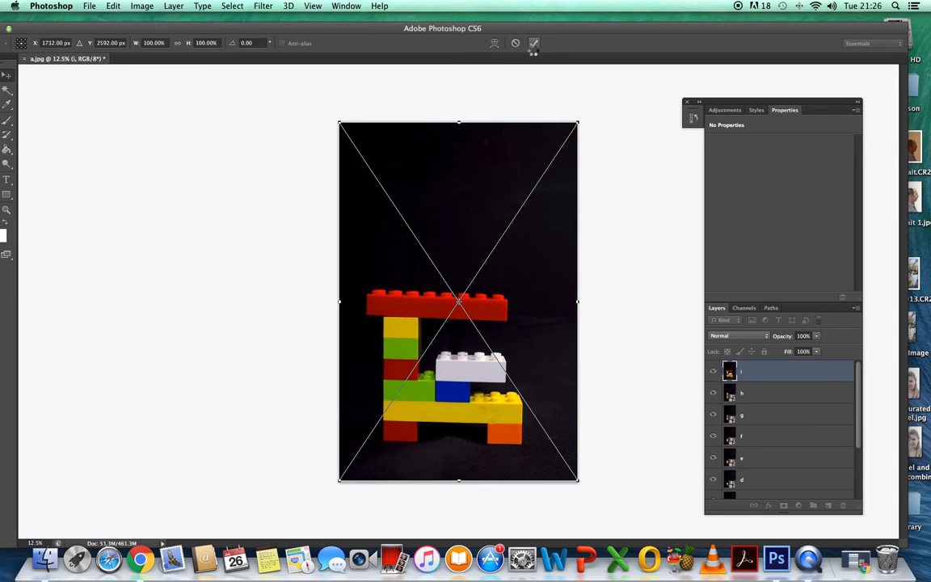
{"action": "left_click", "coordinate": [533, 43]}
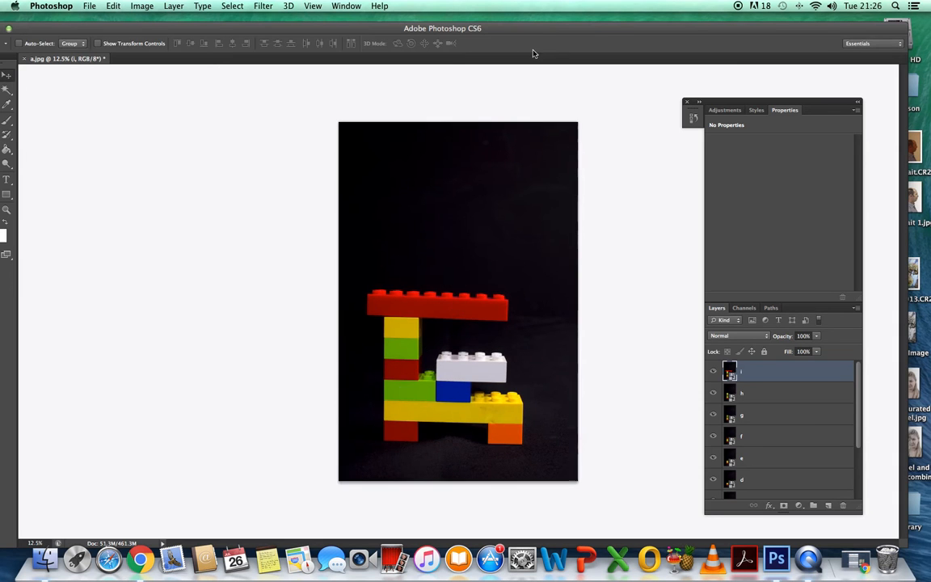
Place j.jpg from the Desktop at its original size as a new layer above i
{"action": "left_click", "coordinate": [84, 7]}
{"action": "left_click", "coordinate": [193, 189]}
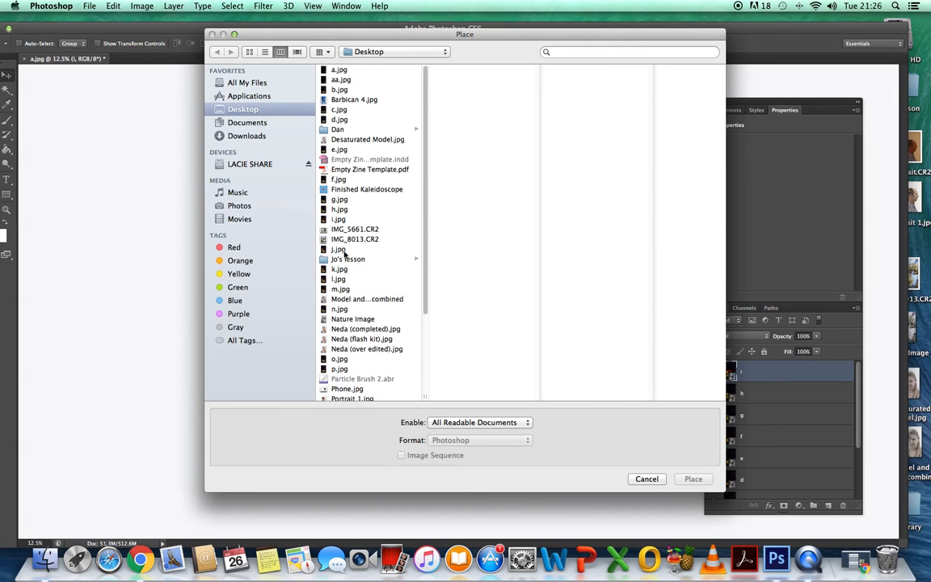
{"action": "left_click", "coordinate": [343, 251]}
{"action": "left_click", "coordinate": [694, 478]}
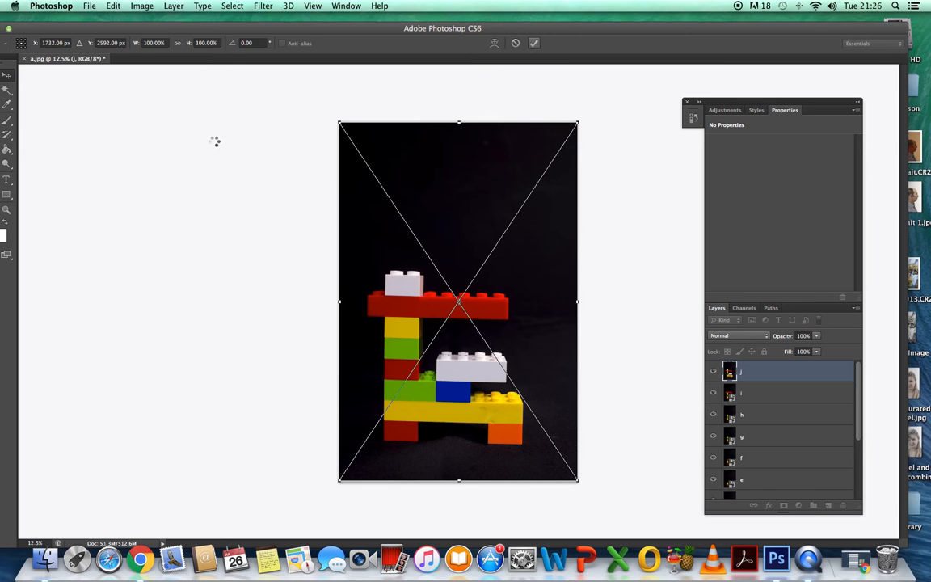
Place k.jpg from the Desktop at its original size as a new layer above j
{"action": "left_click", "coordinate": [89, 6]}
{"action": "left_click", "coordinate": [166, 186]}
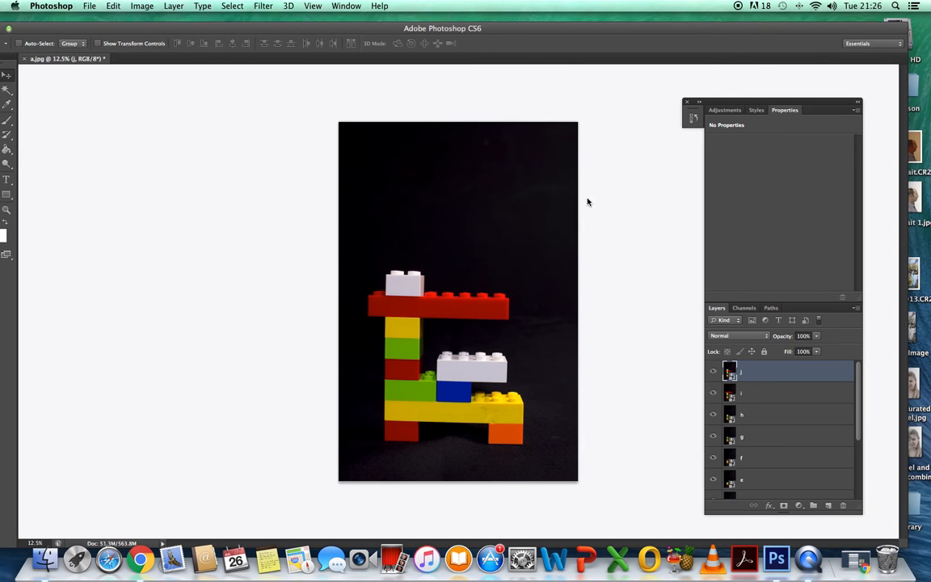
{"action": "left_click", "coordinate": [339, 271]}
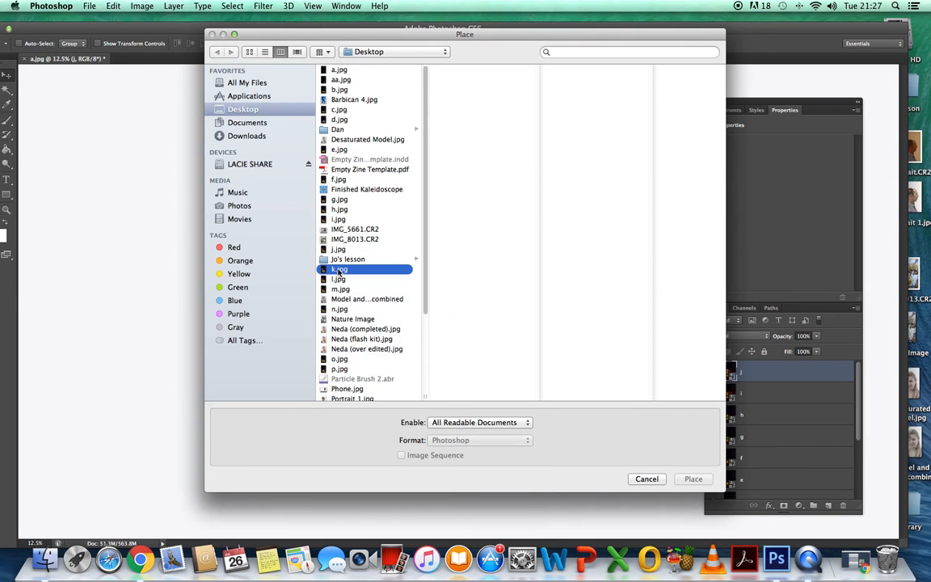
{"action": "left_click", "coordinate": [705, 479]}
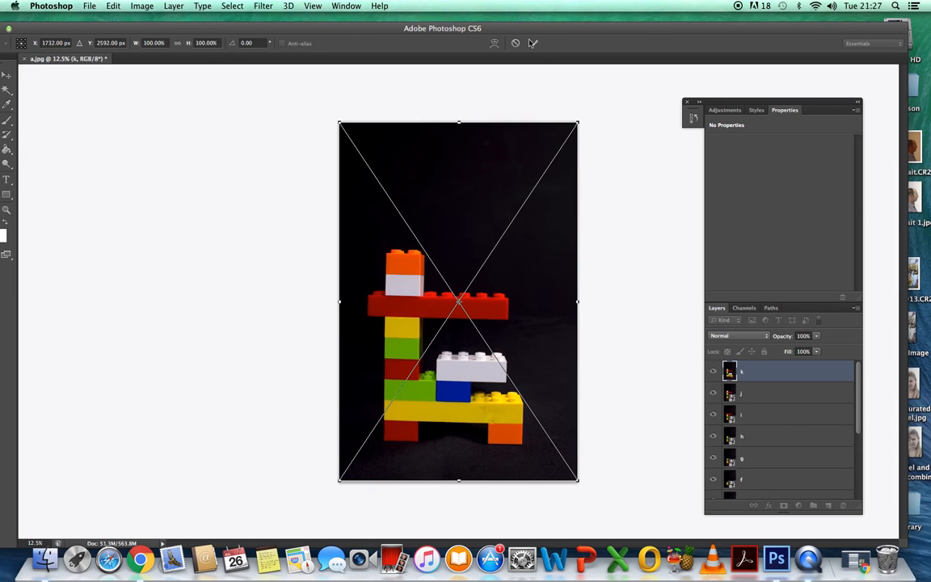
{"action": "left_click", "coordinate": [532, 44]}
Place l.jpg from the Desktop at its original size as a new layer above k
{"action": "left_click", "coordinate": [87, 7]}
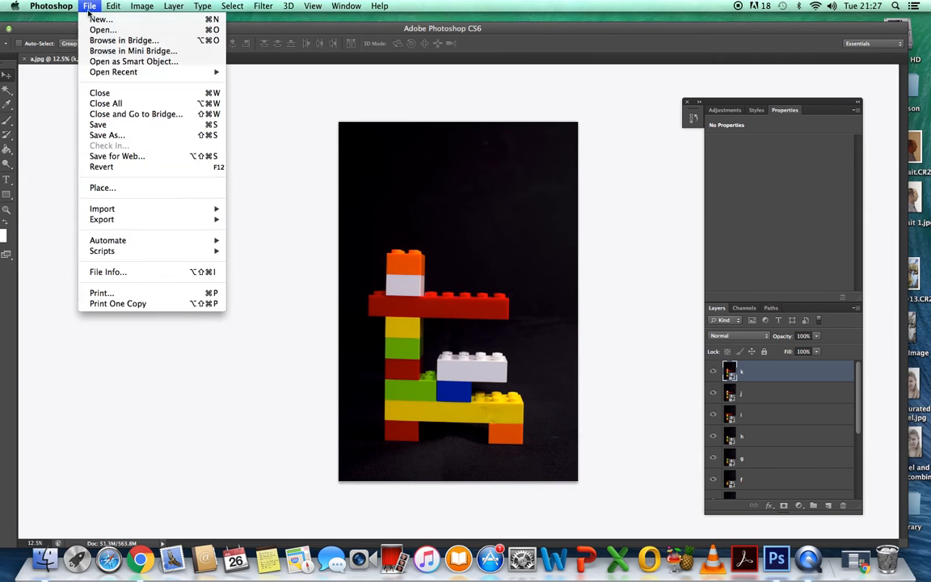
{"action": "left_click", "coordinate": [100, 188]}
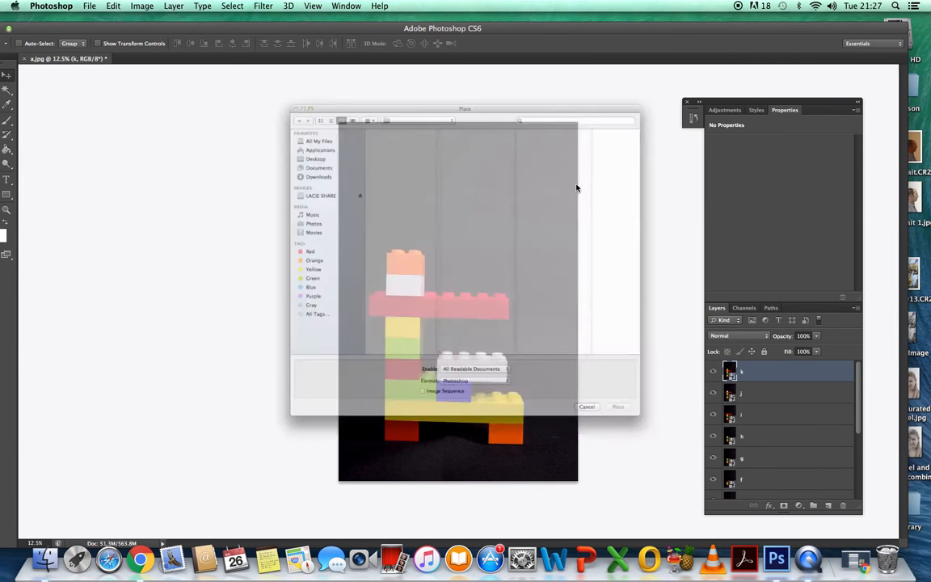
{"action": "left_click", "coordinate": [339, 279]}
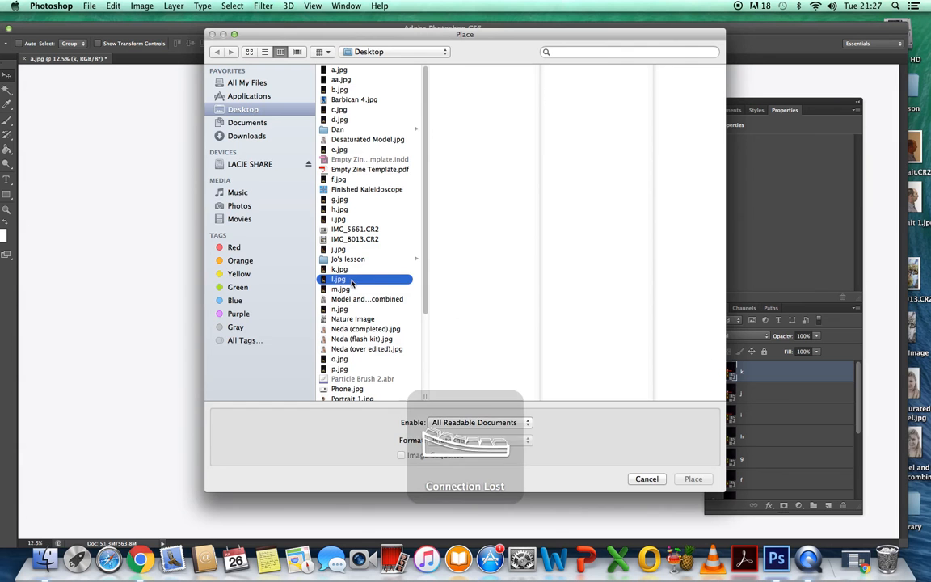
{"action": "left_click", "coordinate": [684, 479]}
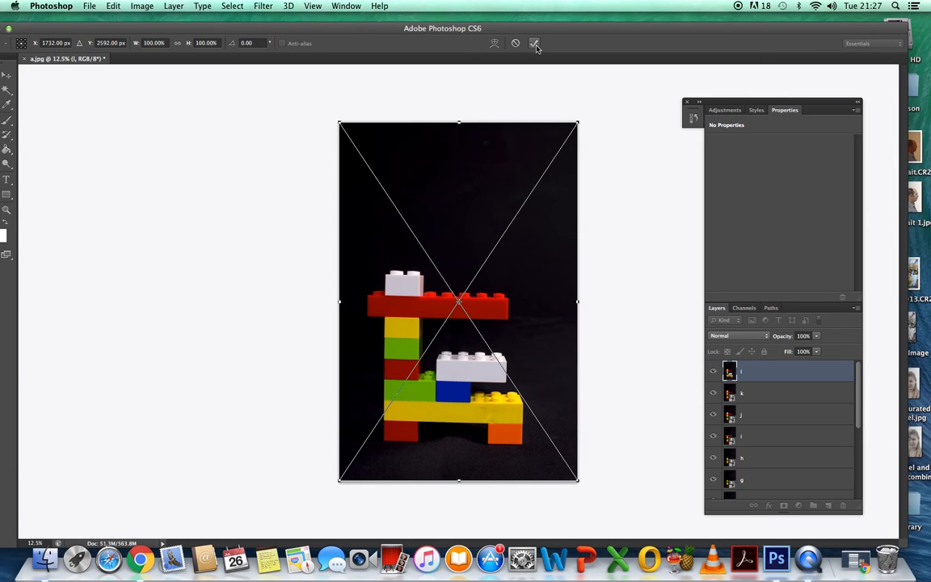
{"action": "left_click", "coordinate": [534, 44]}
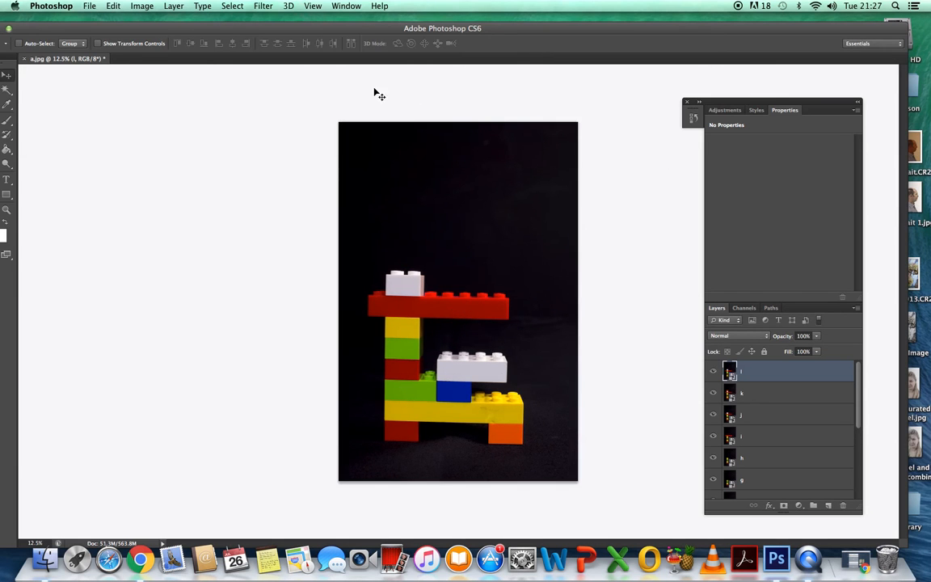
Place m.jpg from the Desktop at its original size as a new layer above l
{"action": "left_click", "coordinate": [84, 8]}
{"action": "left_click", "coordinate": [118, 187]}
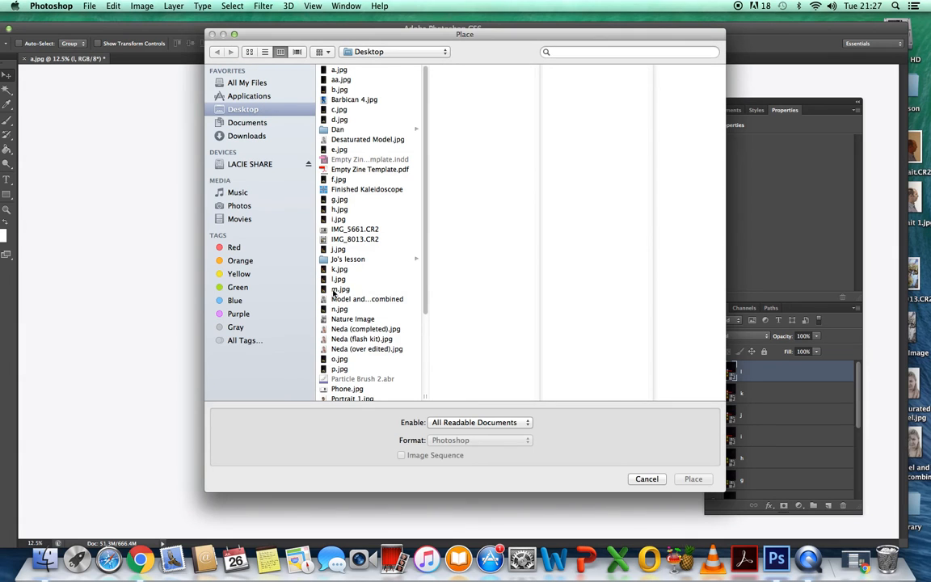
{"action": "left_click", "coordinate": [336, 289]}
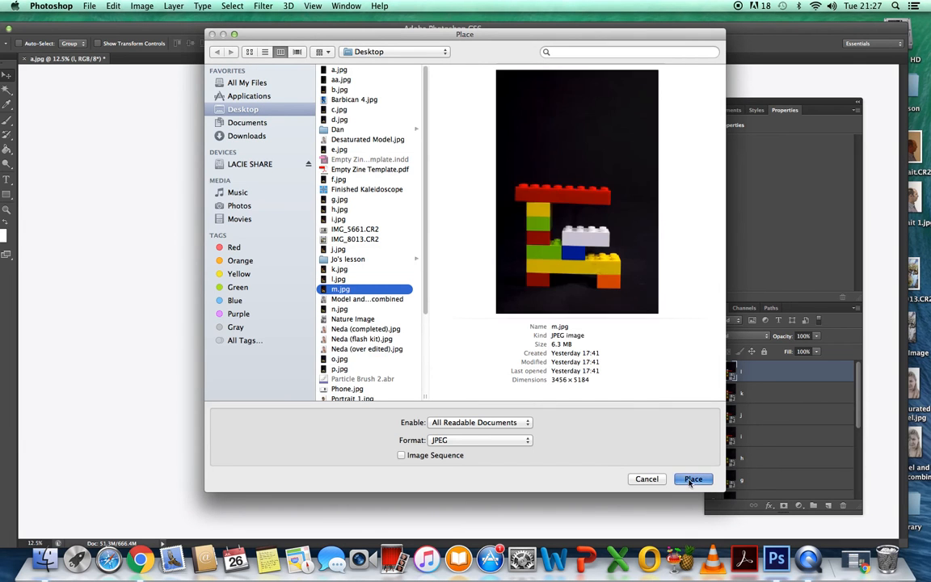
{"action": "left_click", "coordinate": [692, 480]}
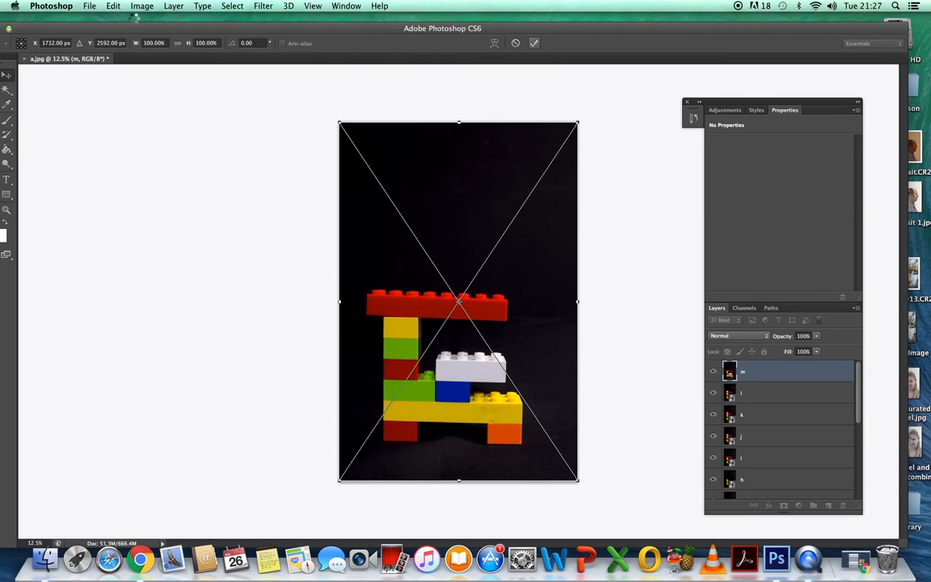
{"action": "key", "text": "Return"}
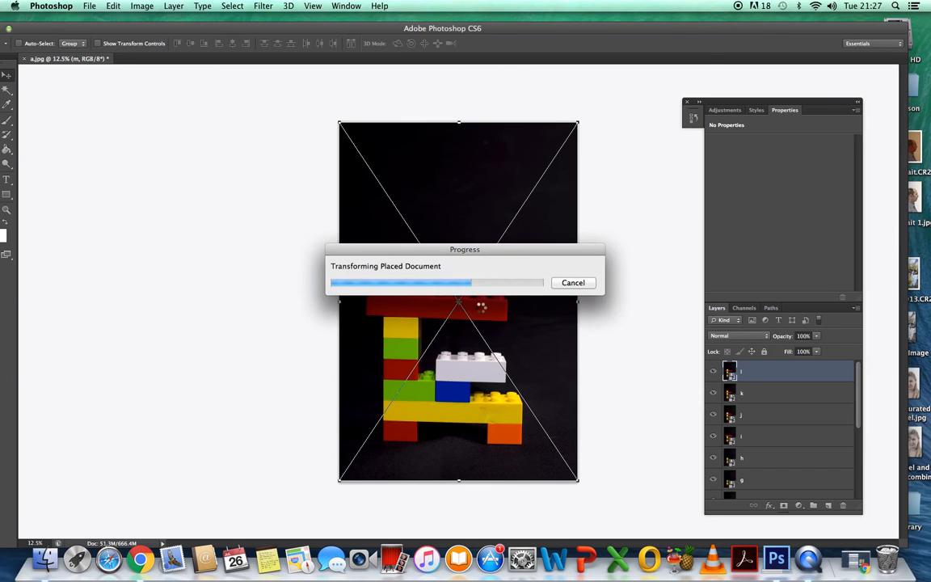
Place n.jpg from the Desktop at its original size as a new layer above m
{"action": "left_click", "coordinate": [87, 7]}
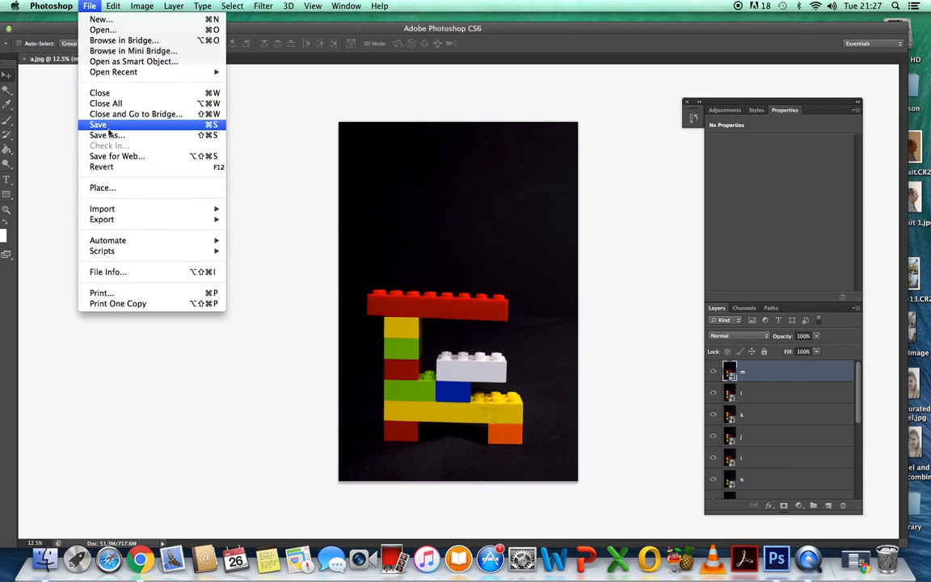
{"action": "left_click", "coordinate": [114, 190]}
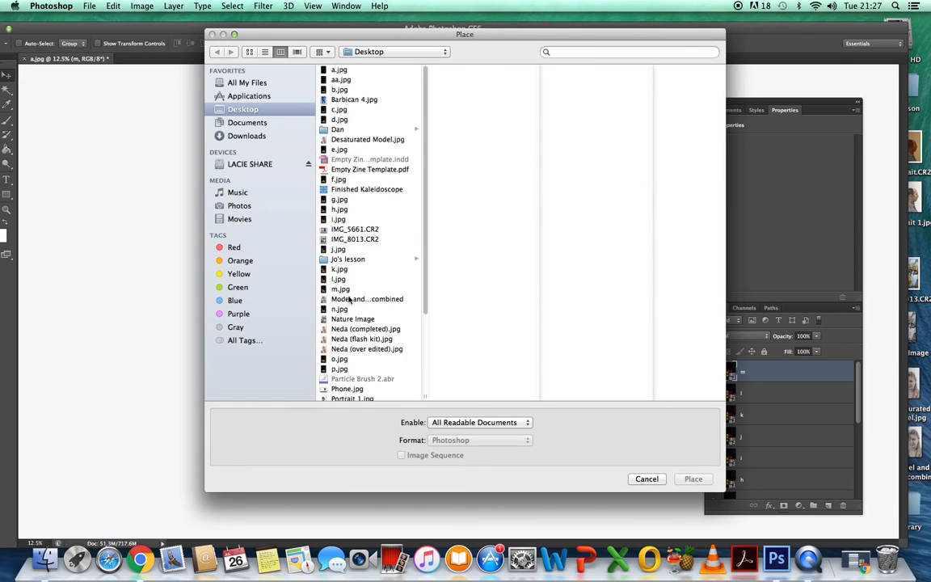
{"action": "left_click", "coordinate": [344, 310]}
{"action": "left_click", "coordinate": [692, 478]}
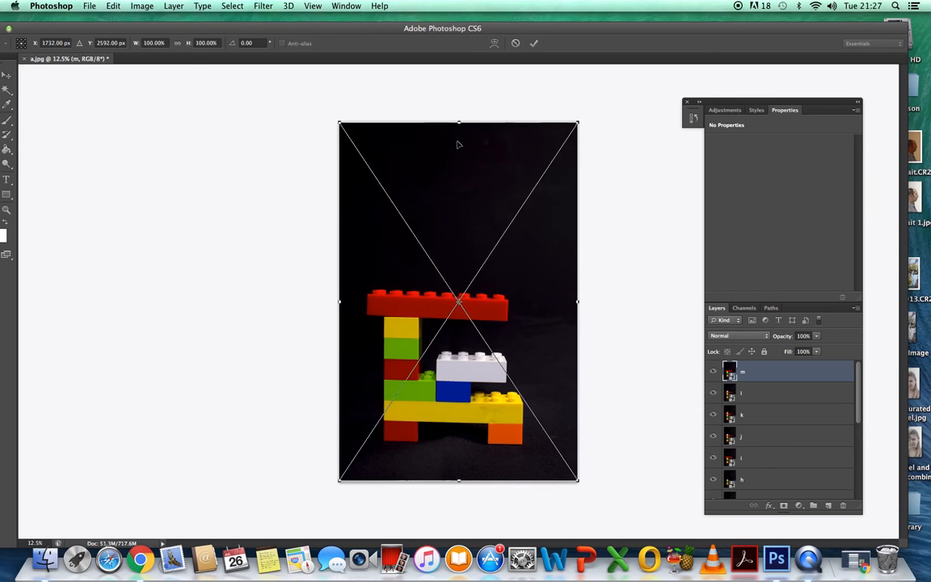
{"action": "left_click", "coordinate": [535, 44]}
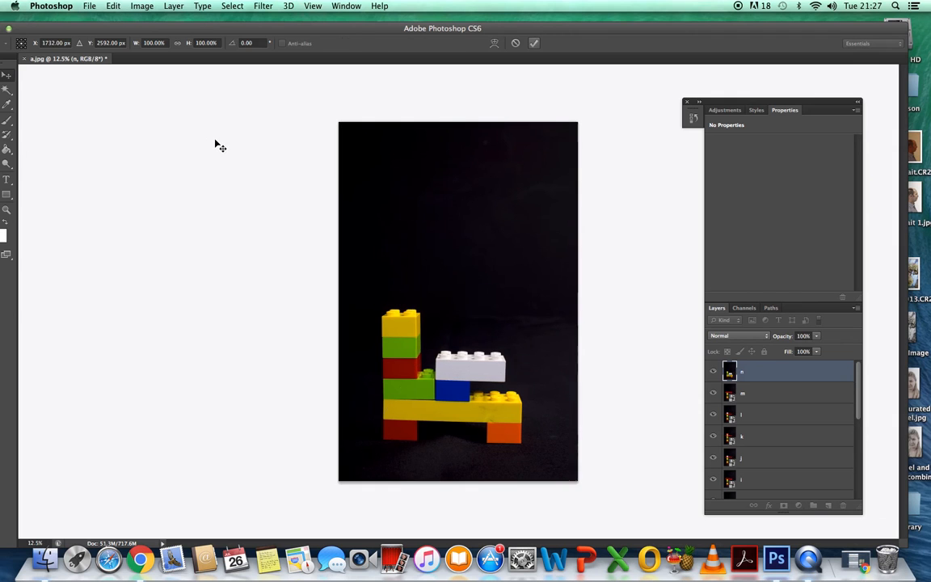
Place o.jpg from the Desktop at its original size as a new layer above n
{"action": "left_click", "coordinate": [87, 6]}
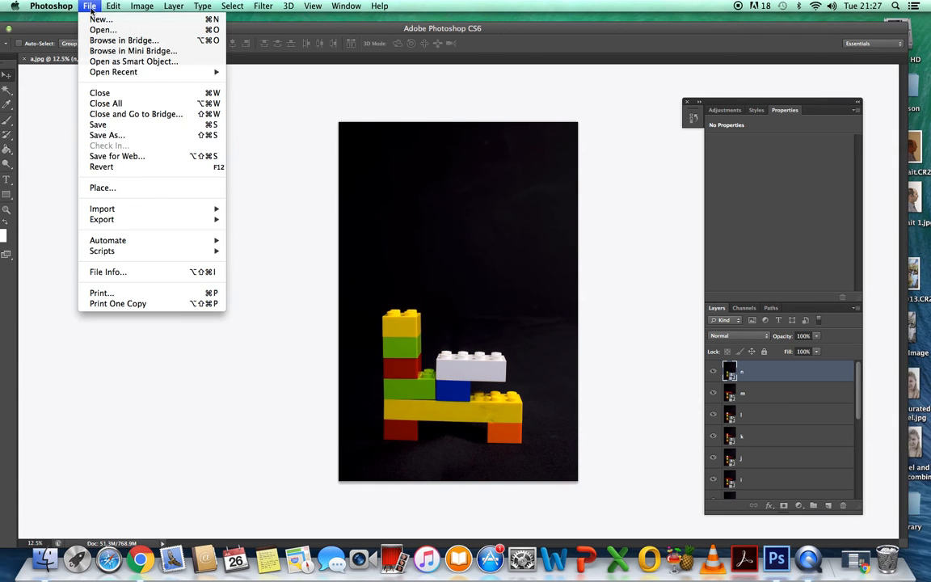
{"action": "left_click", "coordinate": [126, 191]}
{"action": "left_click", "coordinate": [341, 359]}
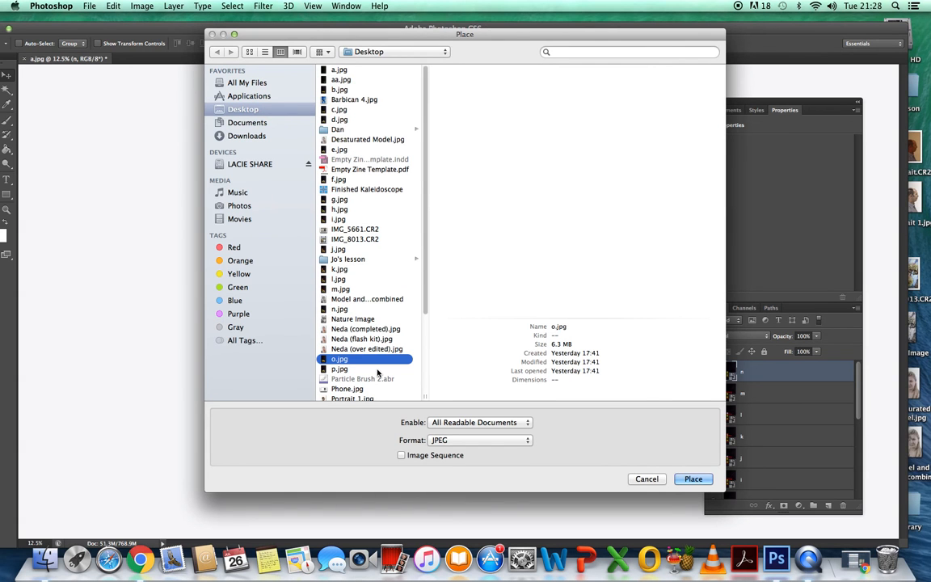
{"action": "left_click", "coordinate": [693, 479]}
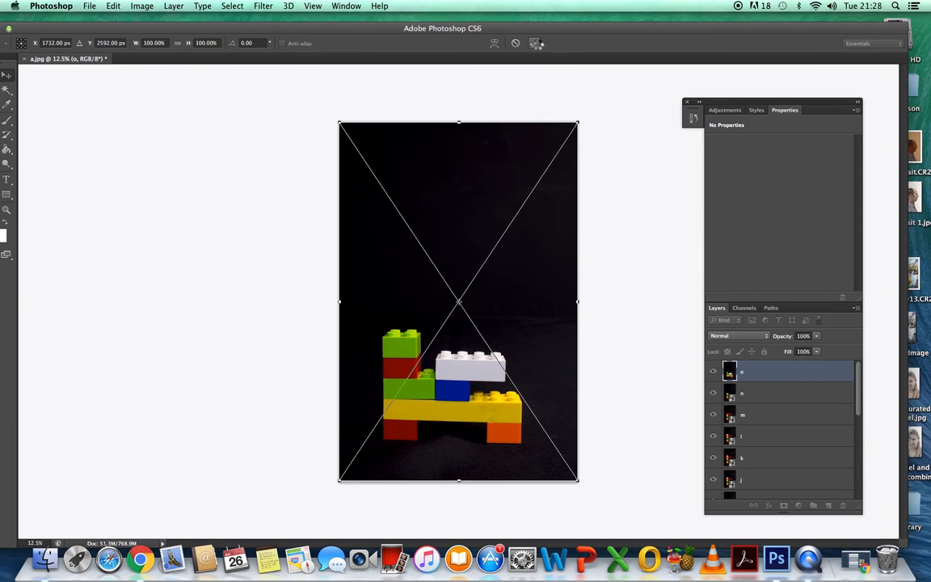
{"action": "left_click", "coordinate": [534, 43]}
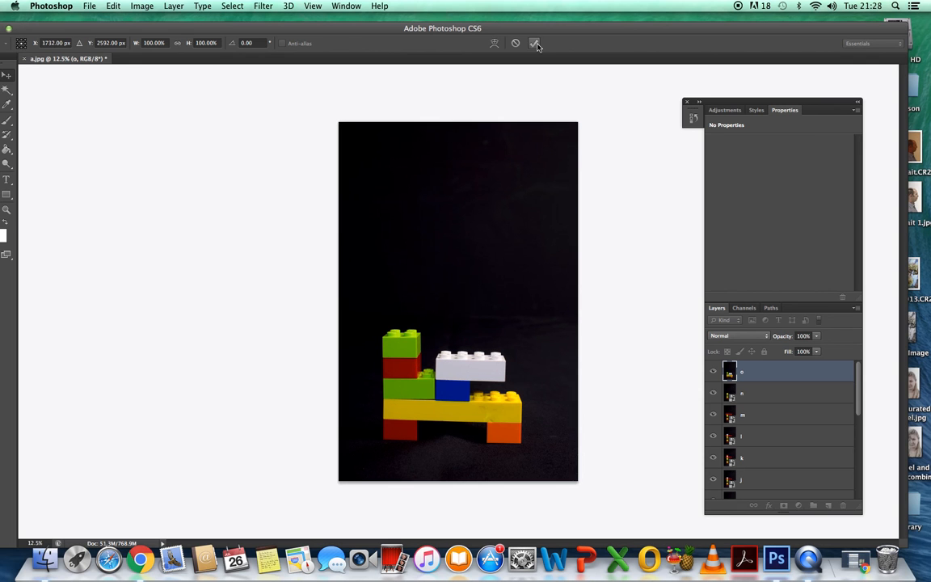
Place p.jpg from the Desktop at its original size as a new layer above o
{"action": "left_click", "coordinate": [87, 7]}
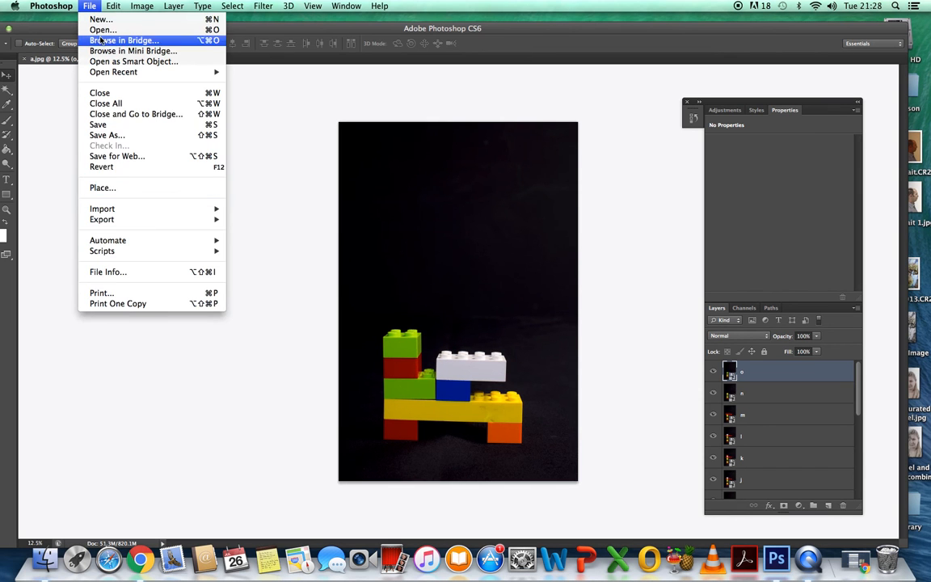
{"action": "left_click", "coordinate": [119, 188]}
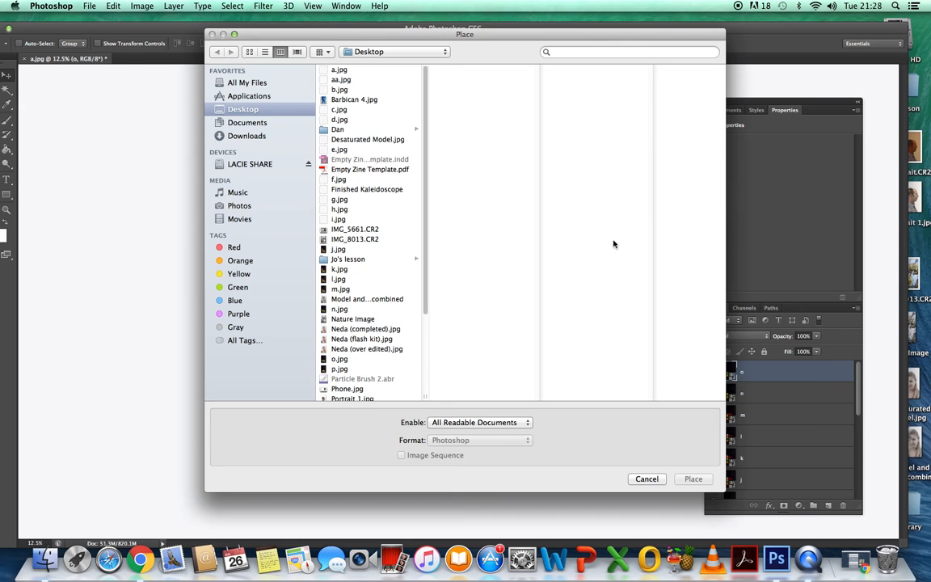
{"action": "left_click", "coordinate": [338, 368]}
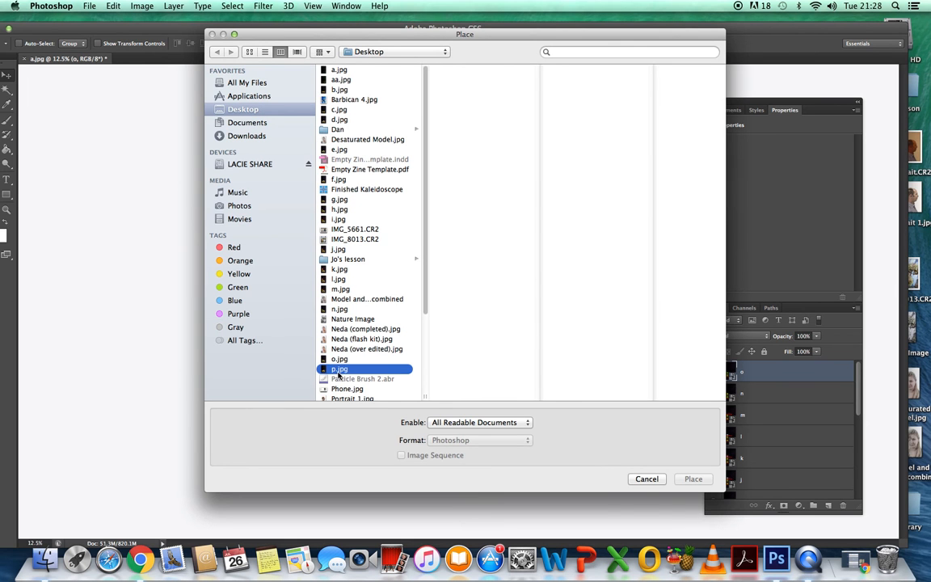
{"action": "left_click", "coordinate": [693, 479]}
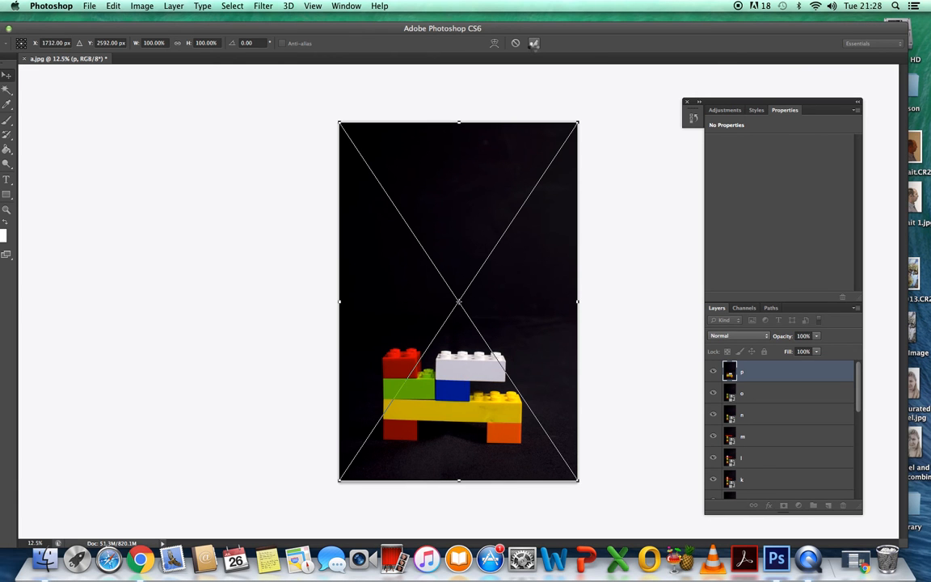
{"action": "left_click", "coordinate": [533, 43]}
Place q.jpg from the Desktop at its original size as a new layer above p
{"action": "left_click", "coordinate": [90, 6]}
{"action": "left_click", "coordinate": [113, 188]}
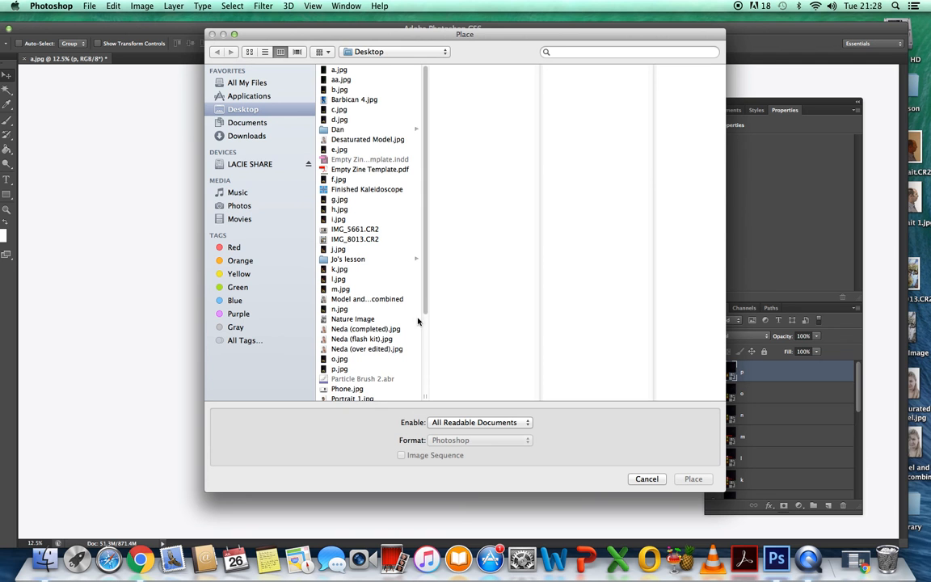
{"action": "scroll", "coordinate": [426, 319], "scroll_direction": "down", "scroll_amount": 5}
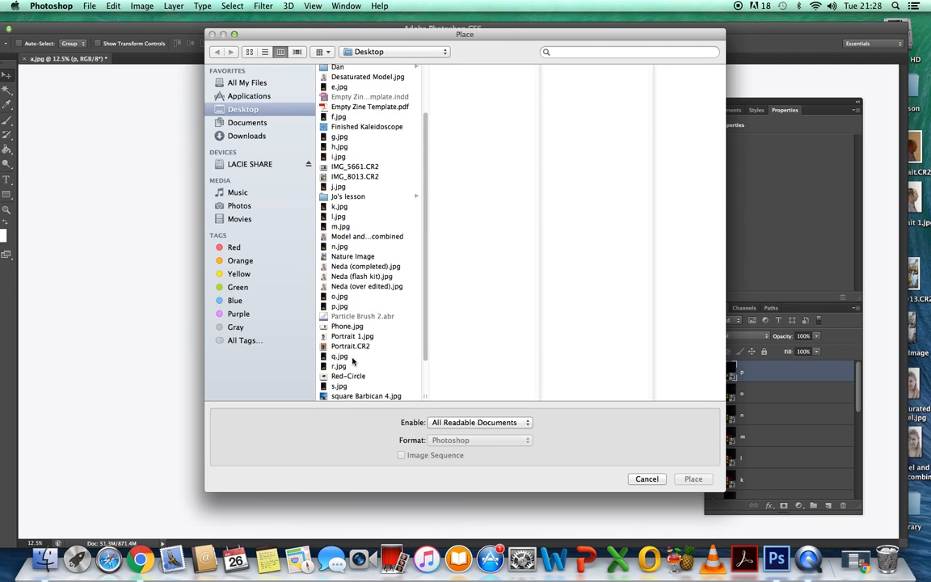
{"action": "left_click", "coordinate": [341, 356]}
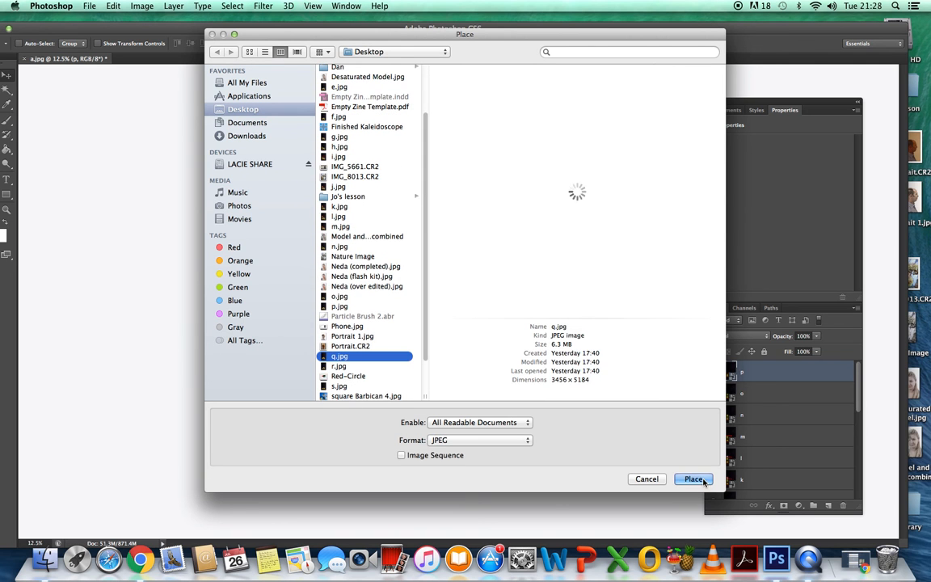
{"action": "left_click", "coordinate": [695, 479]}
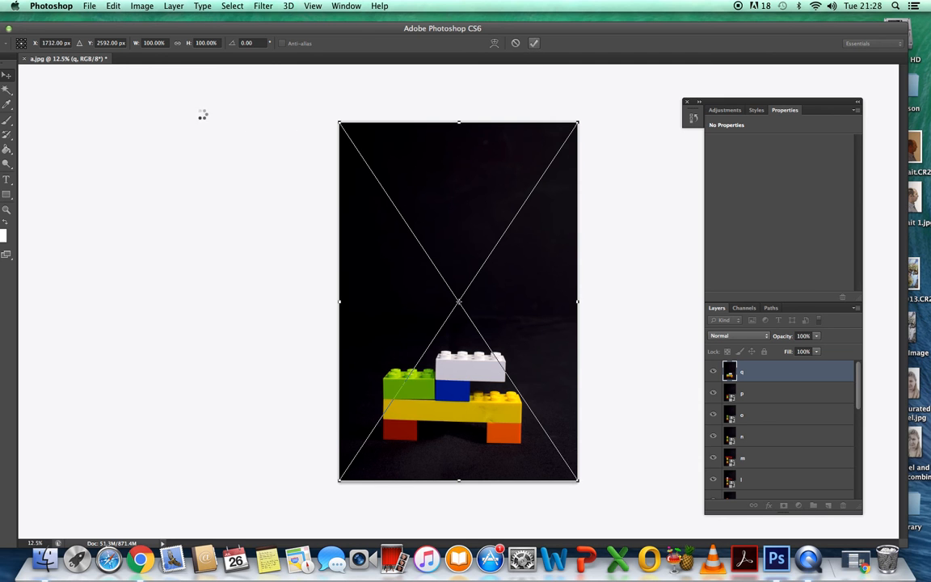
{"action": "key", "text": "Return"}
Place r.jpg from the Desktop at its original size as a new layer above q
{"action": "left_click", "coordinate": [87, 6]}
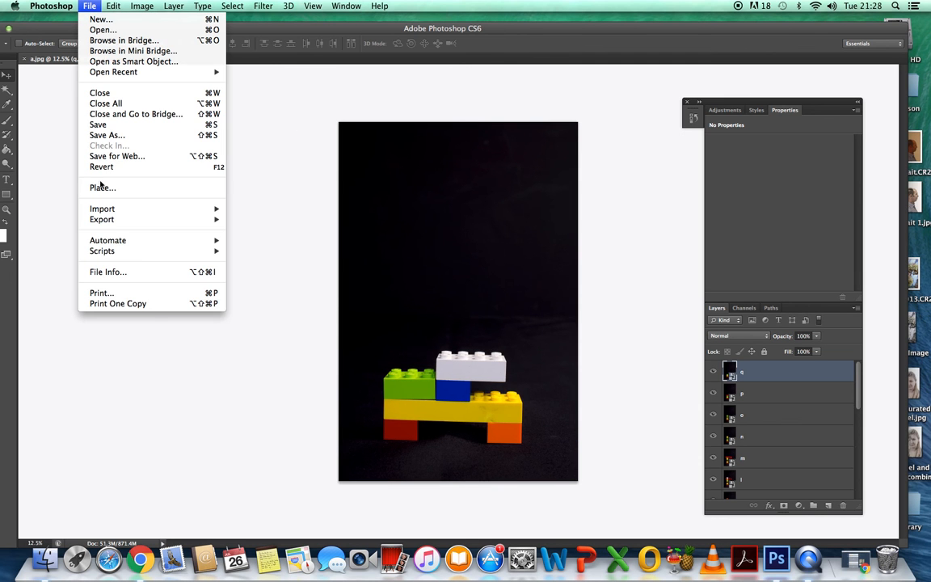
{"action": "left_click", "coordinate": [105, 186]}
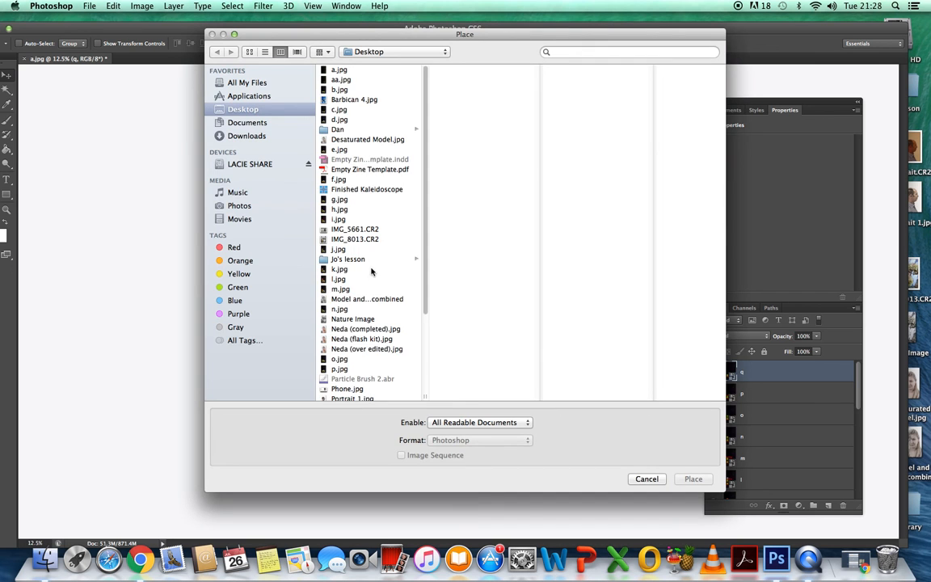
{"action": "scroll", "coordinate": [372, 339], "scroll_direction": "down", "scroll_amount": 5}
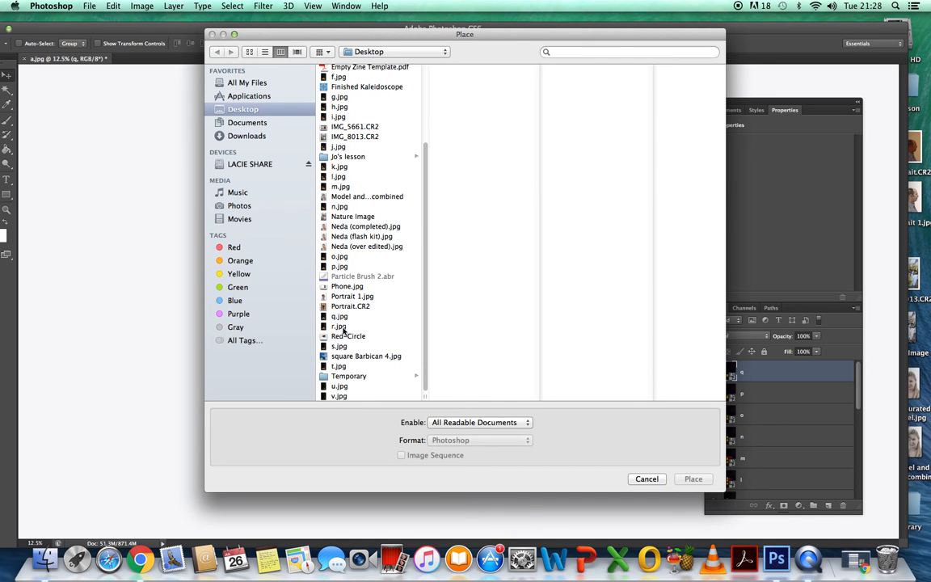
{"action": "left_click", "coordinate": [340, 326]}
{"action": "left_click", "coordinate": [689, 478]}
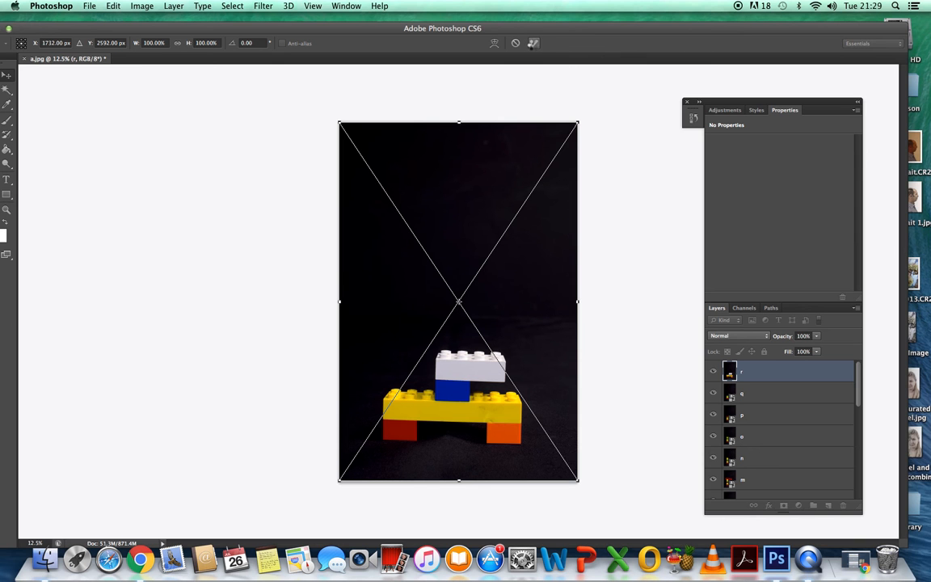
{"action": "left_click", "coordinate": [532, 43]}
Place s.jpg from the Desktop at its original size as a new layer above r
{"action": "left_click", "coordinate": [89, 6]}
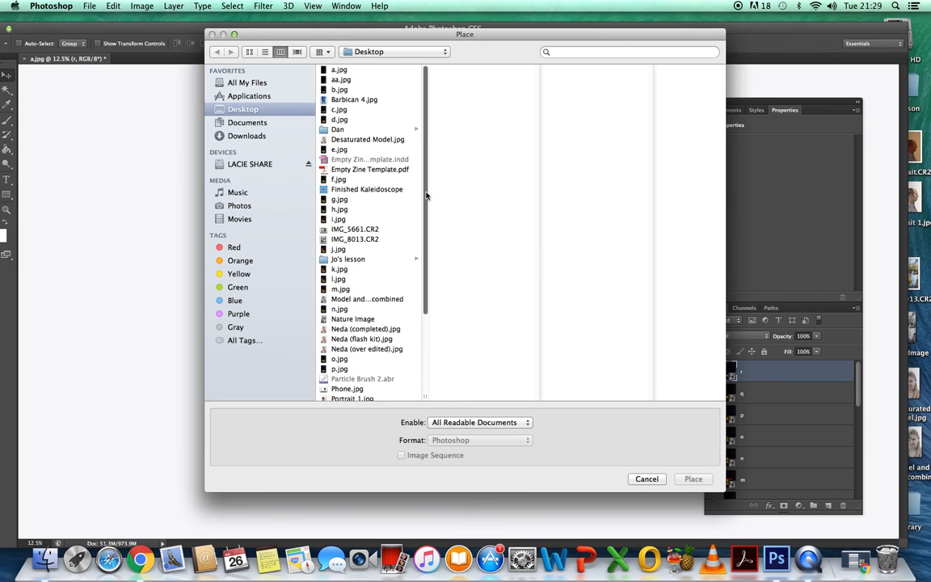
{"action": "scroll", "coordinate": [426, 195], "scroll_direction": "down", "scroll_amount": 5}
{"action": "left_click", "coordinate": [339, 347]}
{"action": "left_click", "coordinate": [691, 535]}
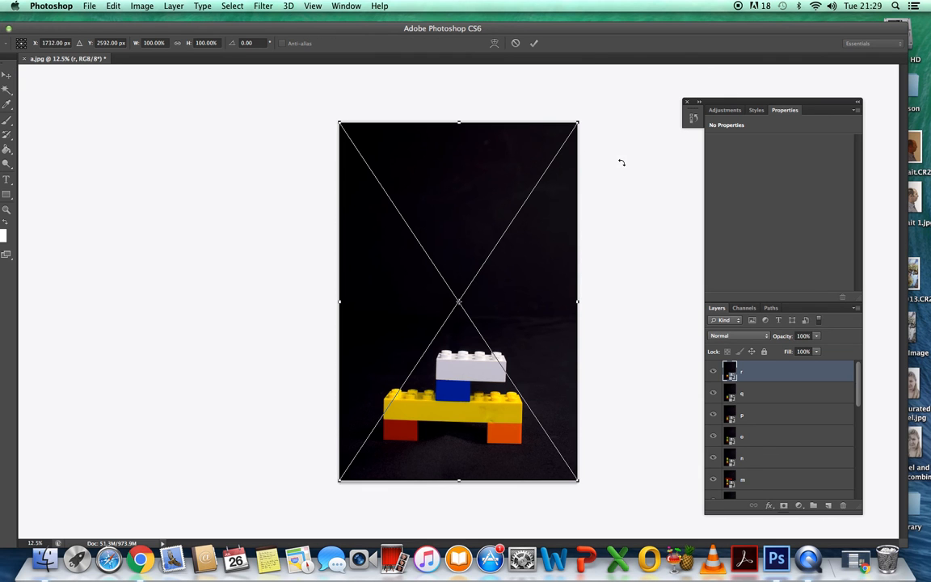
{"action": "left_click", "coordinate": [534, 44]}
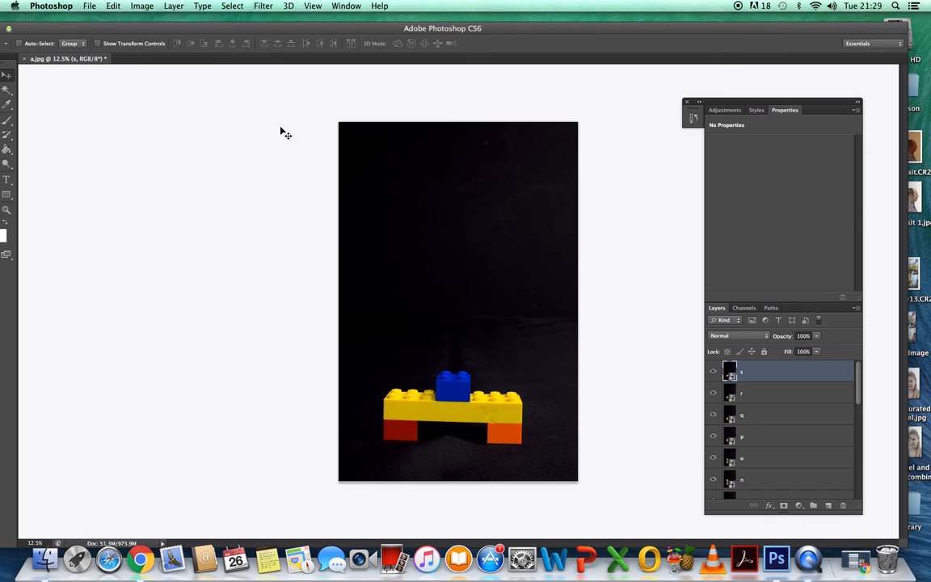
Place t.jpg from the Desktop at its original size as a new layer above s
{"action": "left_click", "coordinate": [87, 7]}
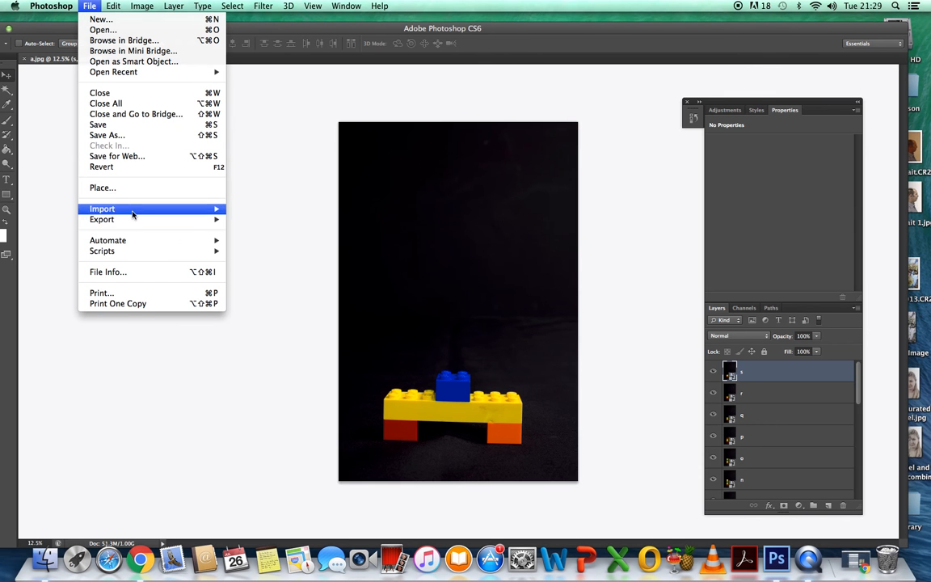
{"action": "left_click", "coordinate": [100, 188]}
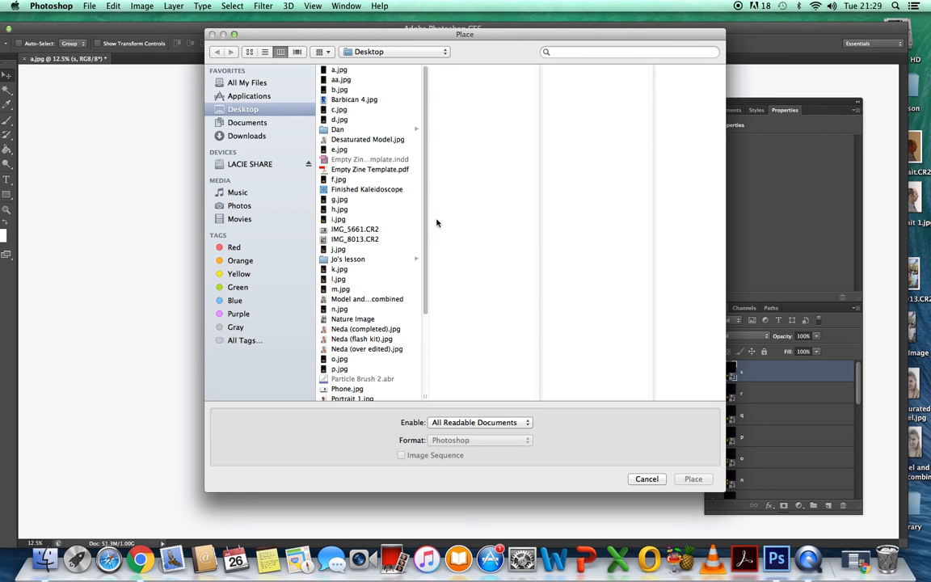
{"action": "scroll", "coordinate": [425, 211], "scroll_direction": "down", "scroll_amount": 5}
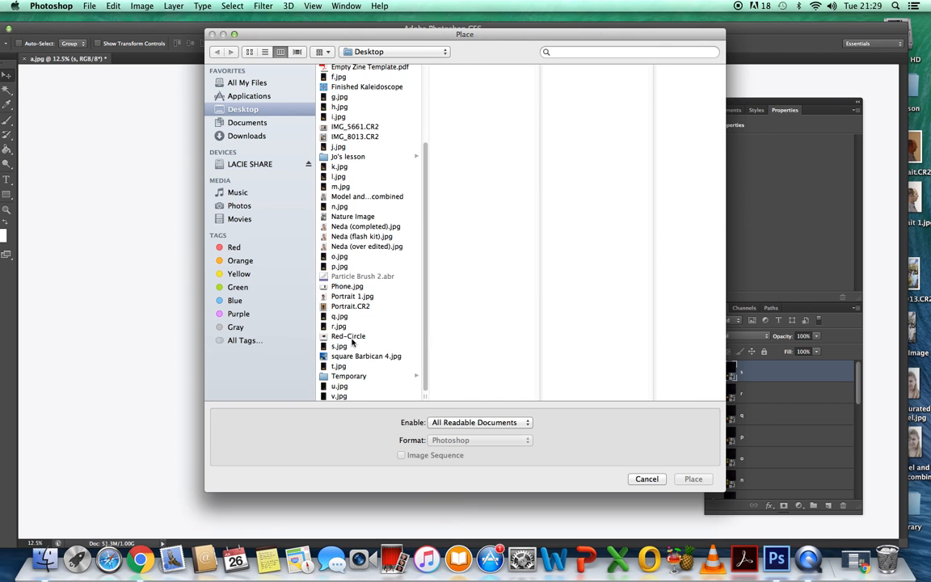
{"action": "left_click", "coordinate": [339, 366]}
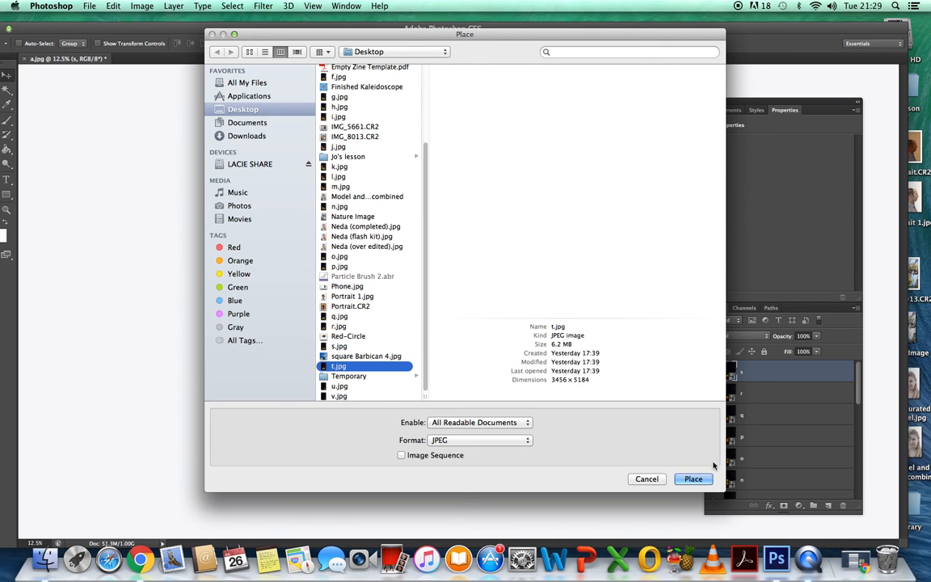
{"action": "left_click", "coordinate": [694, 478]}
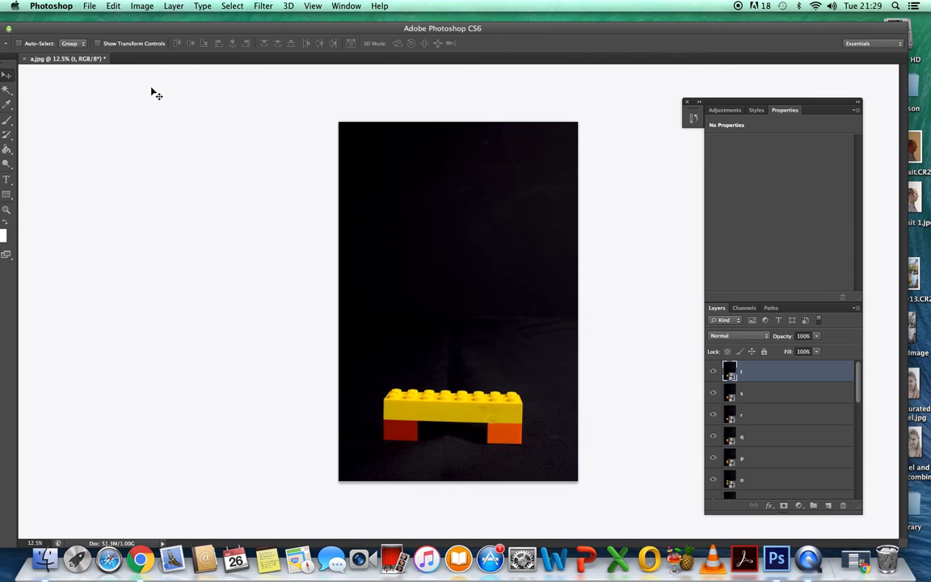
Place u.jpg from the Desktop at its original size as a new layer above t
{"action": "left_click", "coordinate": [91, 11]}
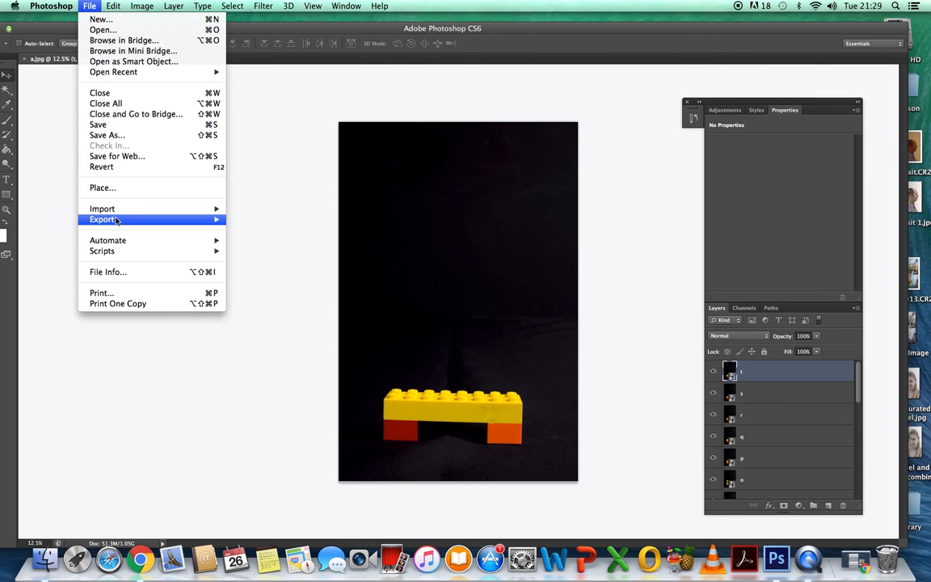
{"action": "left_click", "coordinate": [491, 229]}
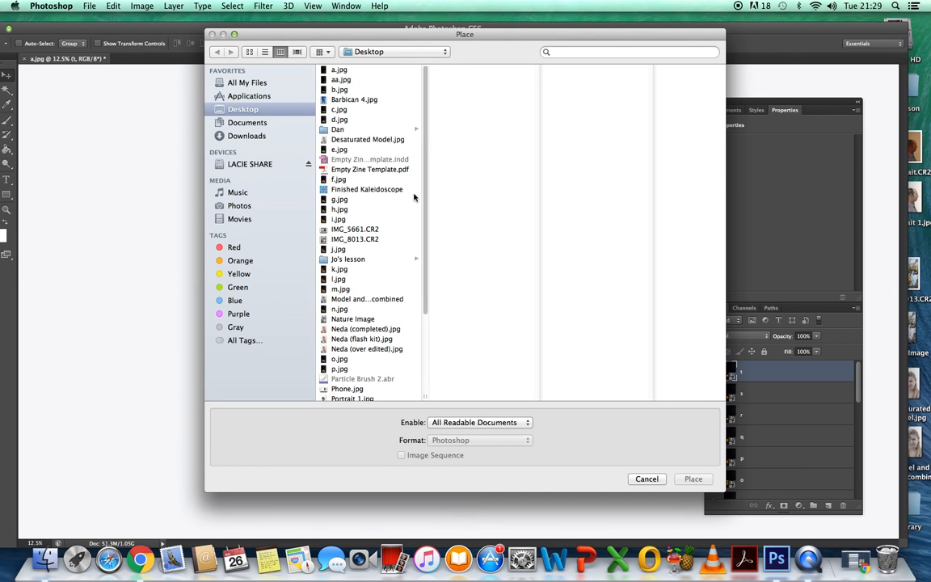
{"action": "scroll", "coordinate": [412, 243], "scroll_direction": "down", "scroll_amount": 5}
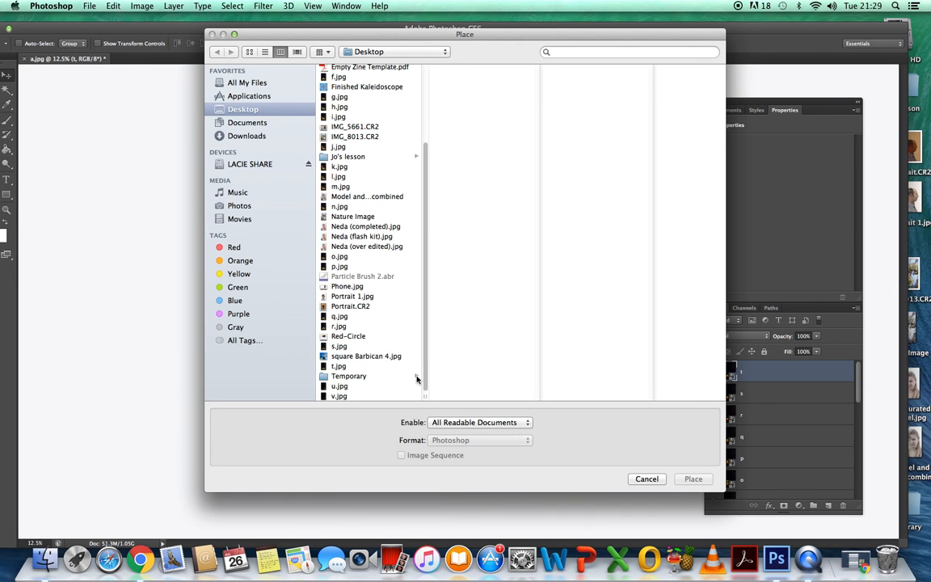
{"action": "left_click", "coordinate": [338, 386]}
{"action": "left_click", "coordinate": [692, 479]}
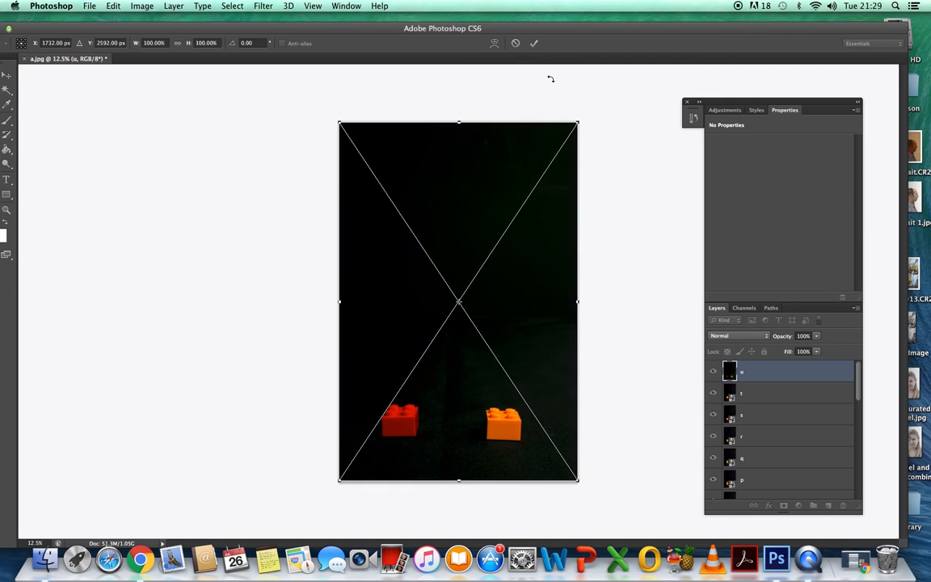
{"action": "left_click", "coordinate": [533, 44]}
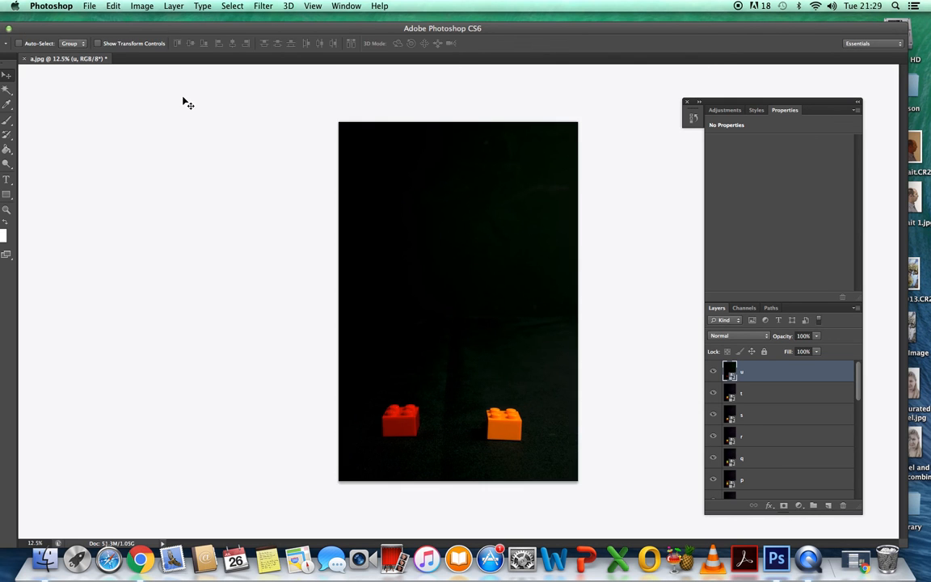
Place v.jpg from the Desktop at its original size as a new layer above u
{"action": "left_click", "coordinate": [89, 5]}
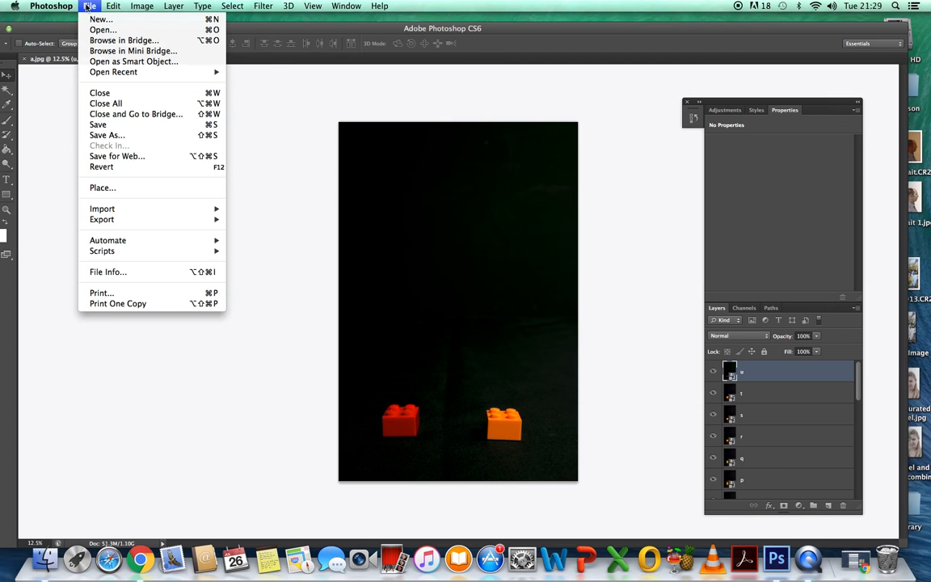
{"action": "left_click", "coordinate": [101, 188]}
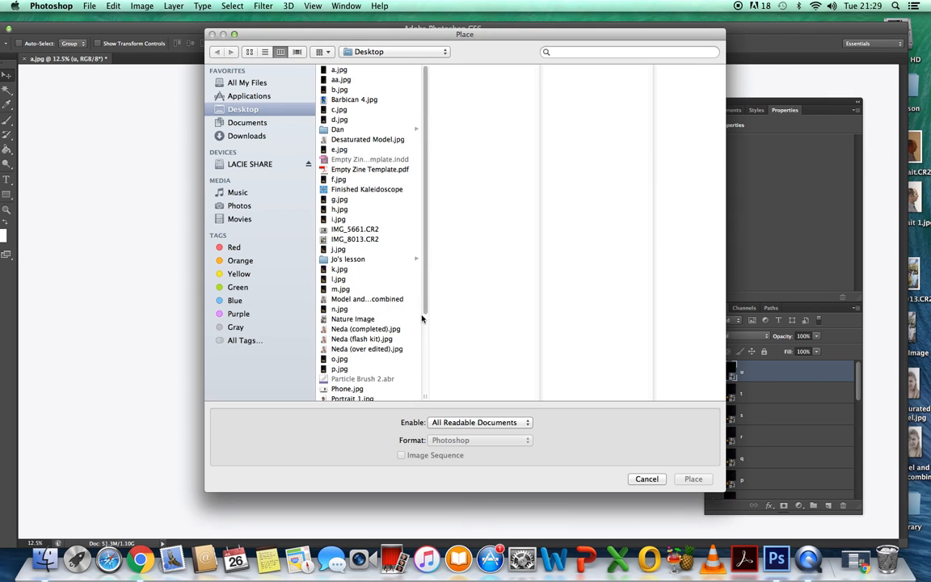
{"action": "left_click_drag", "start_coordinate": [425, 310], "coordinate": [437, 405]}
{"action": "left_click", "coordinate": [355, 395]}
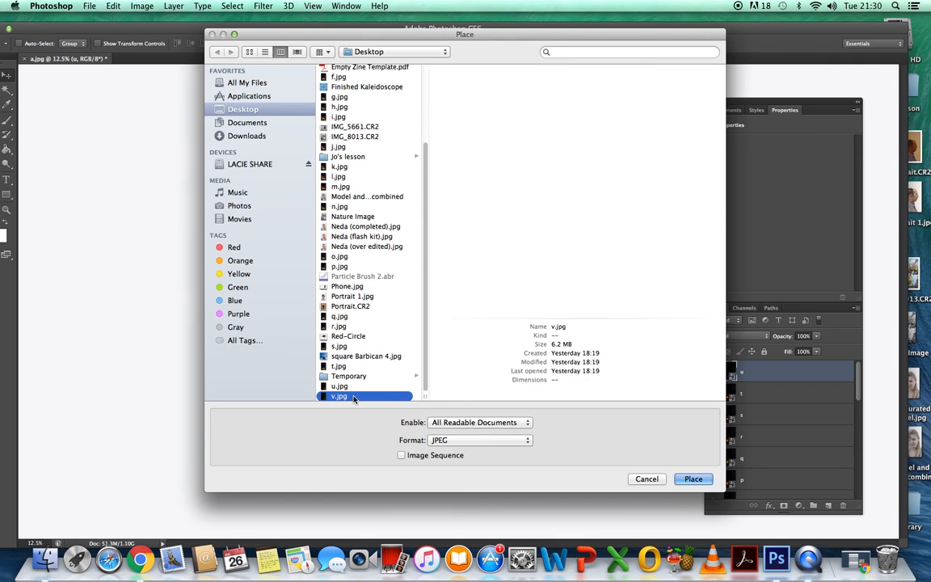
{"action": "left_click", "coordinate": [694, 478]}
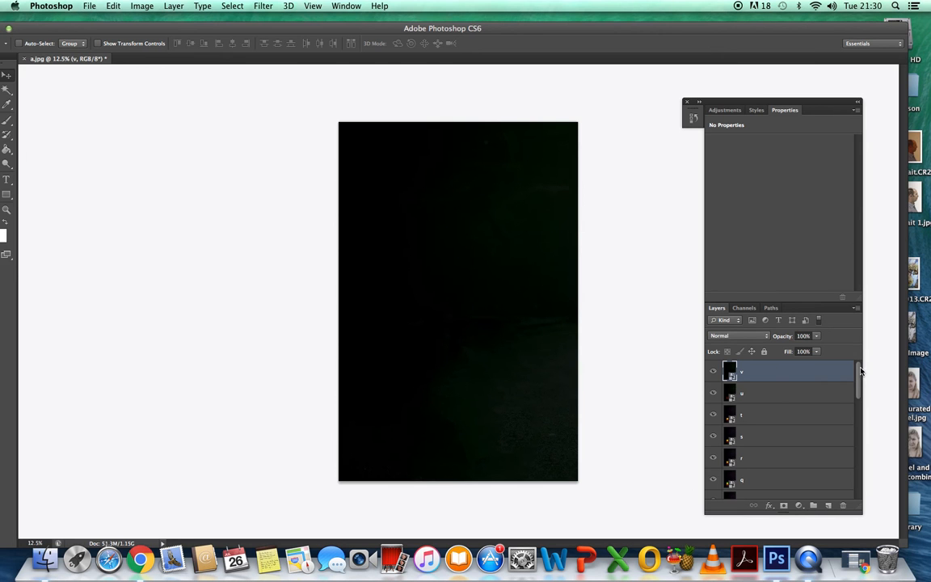
{"action": "left_click_drag", "start_coordinate": [859, 371], "coordinate": [852, 490]}
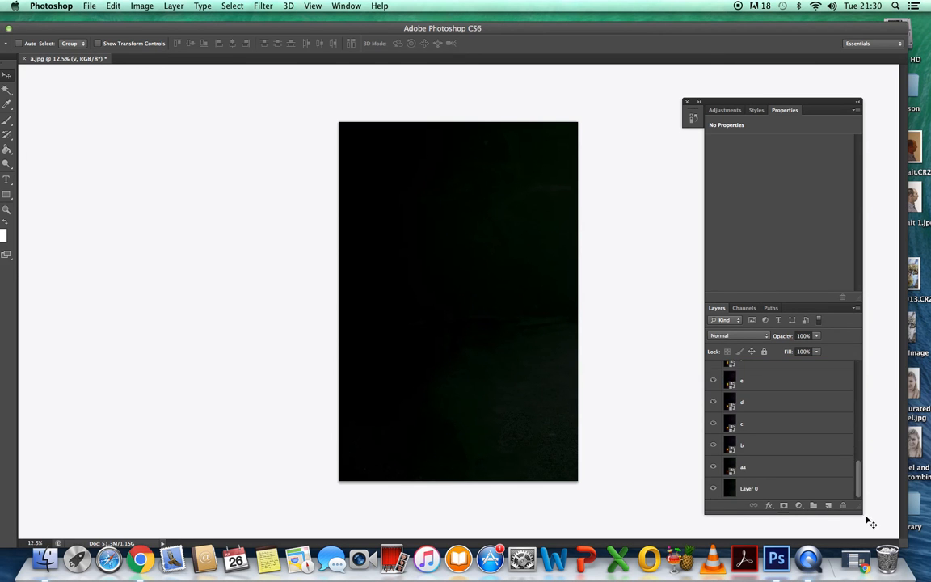
{"action": "left_click", "coordinate": [796, 488]}
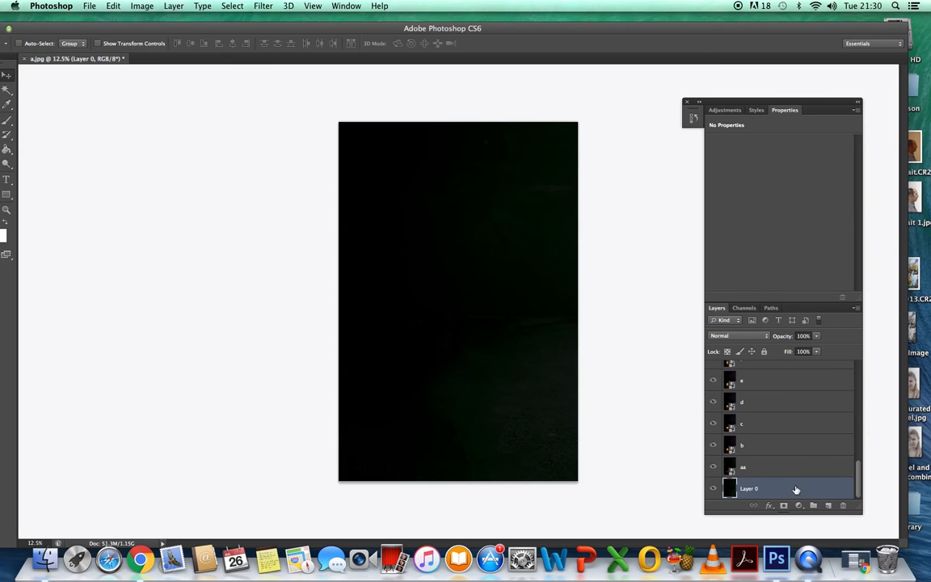
{"action": "scroll", "coordinate": [776, 404], "scroll_direction": "up", "scroll_amount": 15}
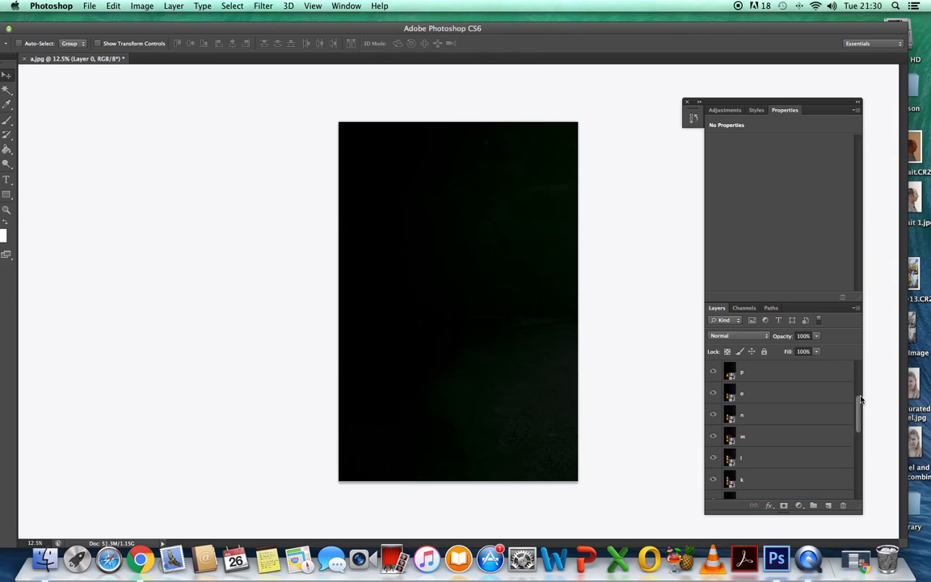
{"action": "left_click", "coordinate": [781, 375]}
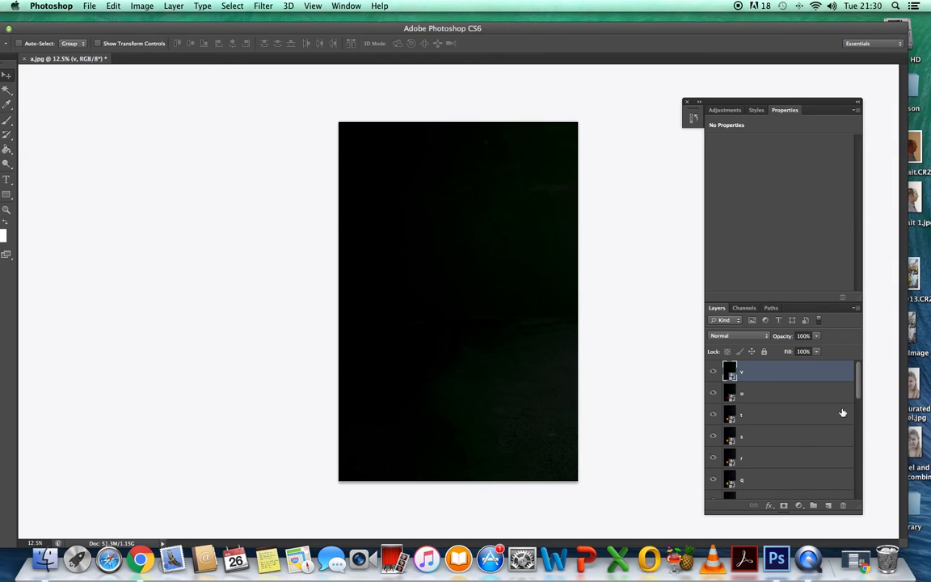
Select every layer in the stack, from Layer 0 up to v
{"action": "left_click_drag", "start_coordinate": [859, 389], "coordinate": [860, 485]}
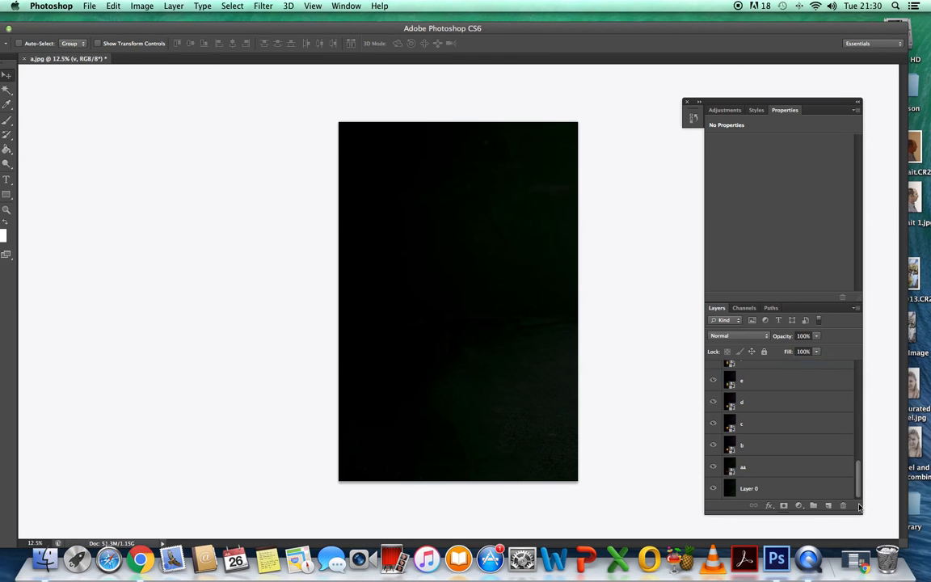
{"action": "left_click", "coordinate": [815, 490]}
{"action": "left_click_drag", "start_coordinate": [859, 489], "coordinate": [860, 380]}
{"action": "left_click", "coordinate": [802, 381], "text": "shift"}
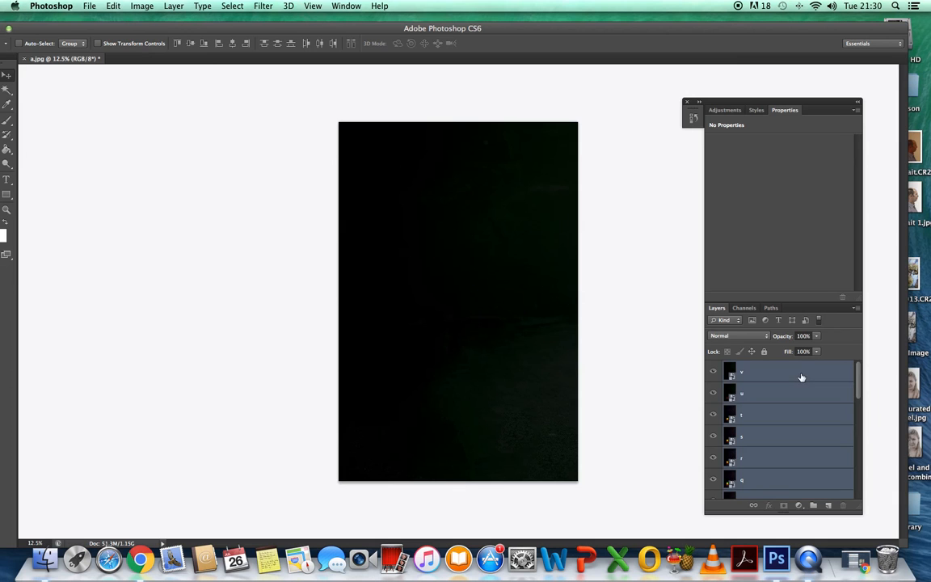
{"action": "mouse_move", "coordinate": [859, 381]}
{"action": "left_mouse_down"}
{"action": "mouse_move", "coordinate": [860, 490]}
{"action": "mouse_move", "coordinate": [863, 372]}
{"action": "left_mouse_up"}
Show the Timeline and create a frame animation from the document
{"action": "left_click", "coordinate": [346, 7]}
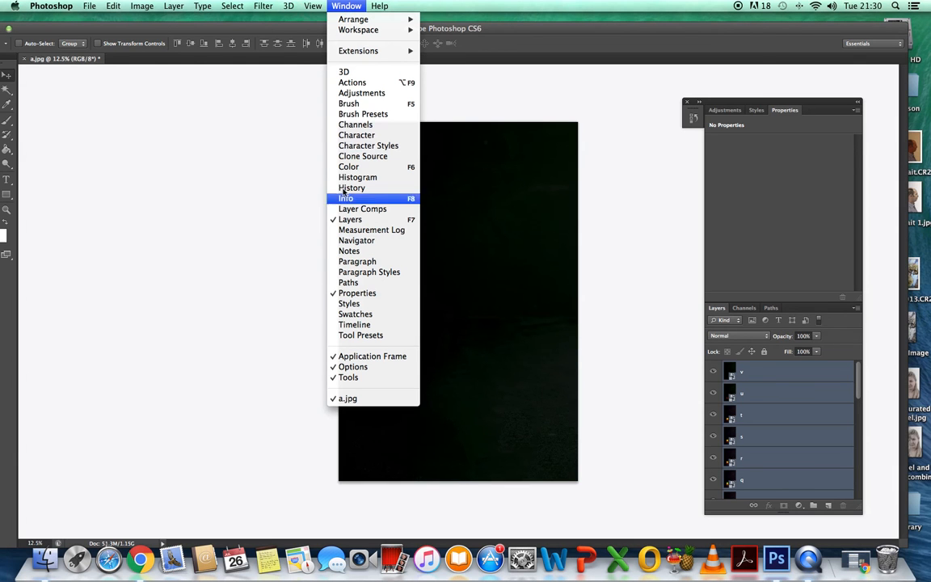
{"action": "left_click", "coordinate": [352, 325]}
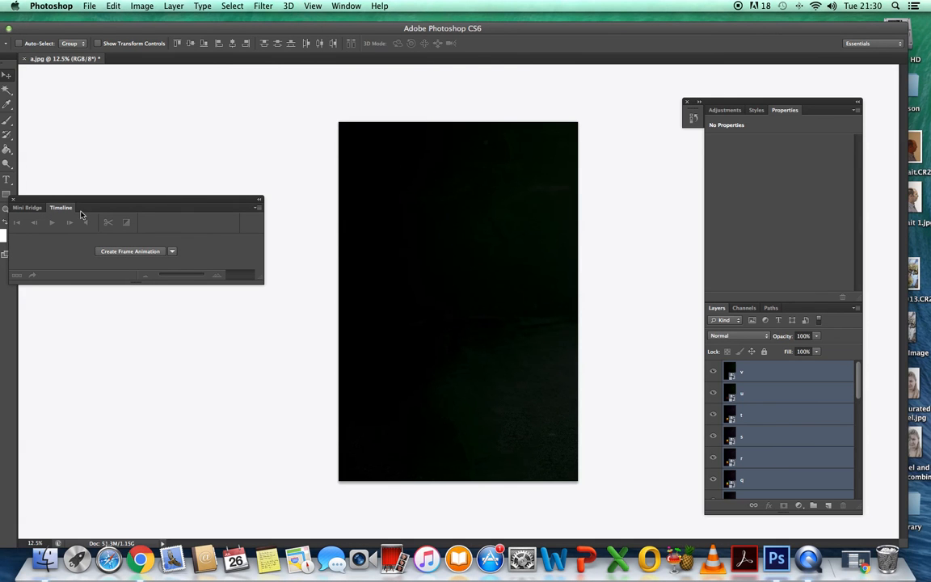
{"action": "left_click", "coordinate": [131, 253]}
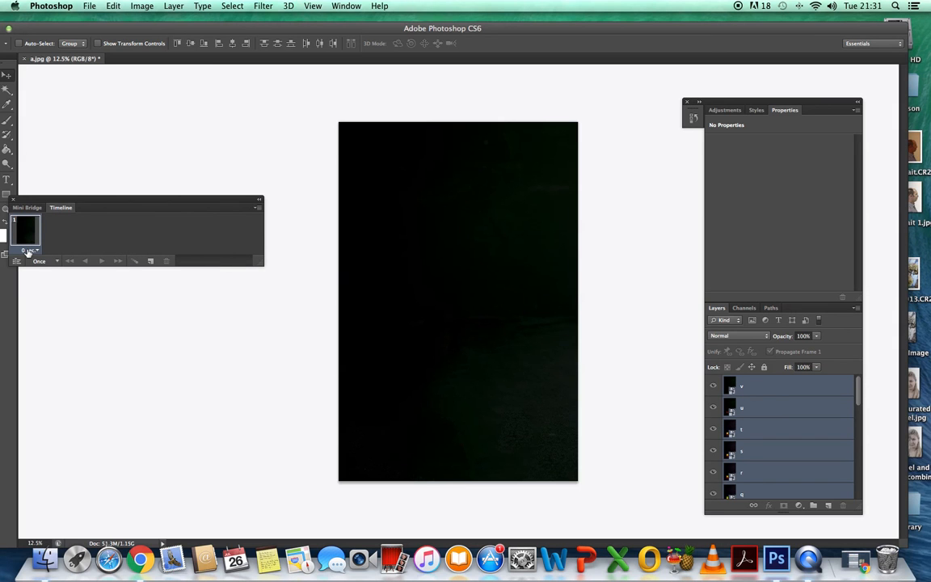
Make frames from all the layers and widen the Timeline panel until the whole frame sequence fits
{"action": "left_click", "coordinate": [257, 210]}
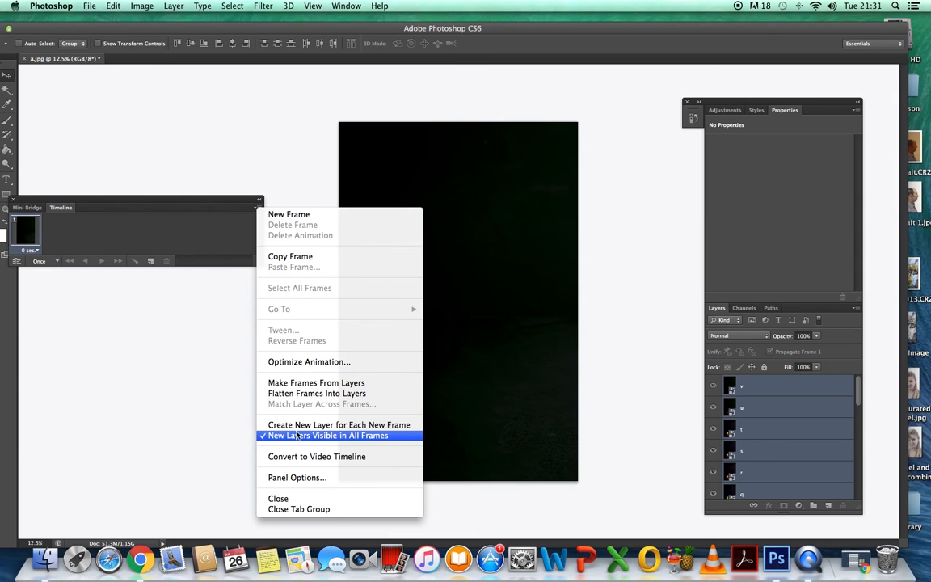
{"action": "left_click", "coordinate": [294, 385]}
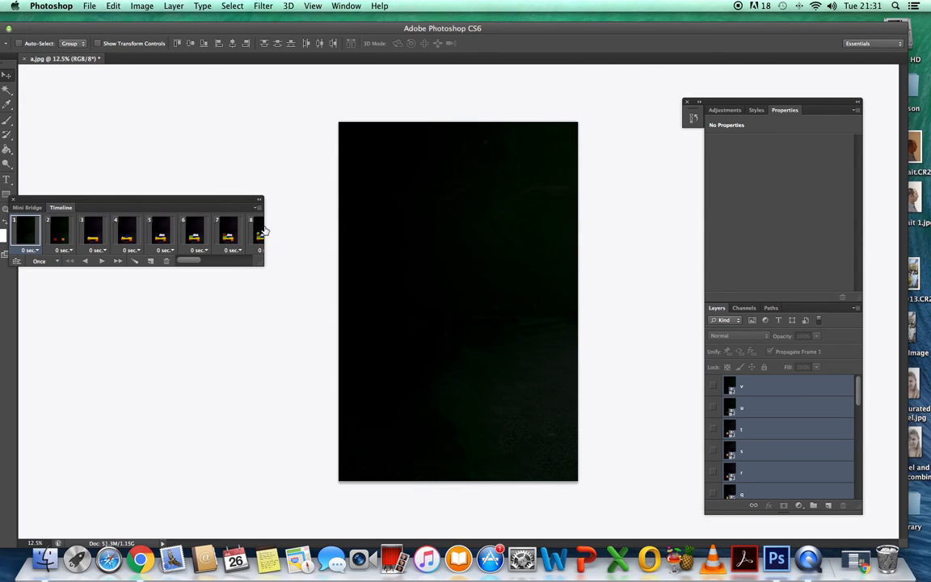
{"action": "left_click_drag", "start_coordinate": [265, 228], "coordinate": [886, 234]}
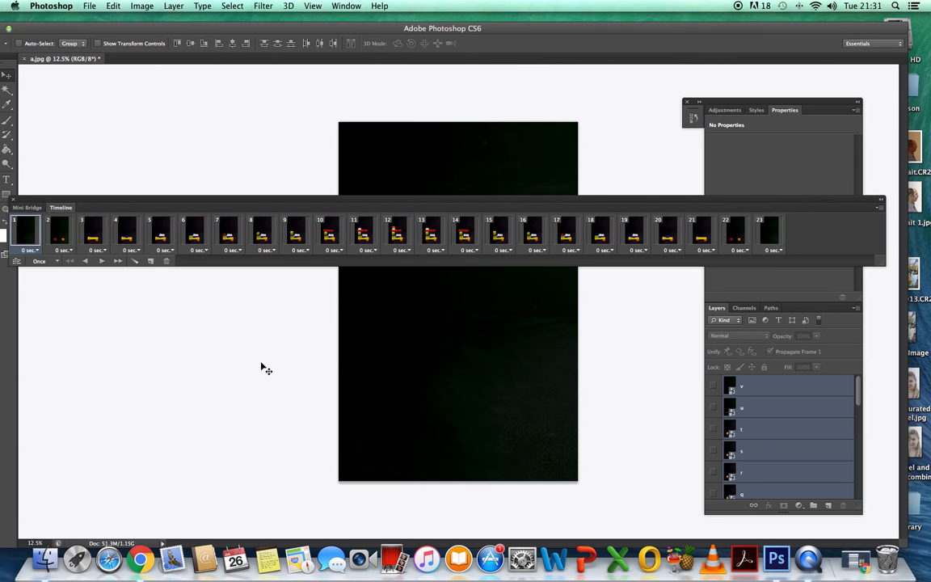
Select all the animation frames from the first to frame 23 and set their delay to 0.2 seconds
{"action": "key", "text": "super+a"}
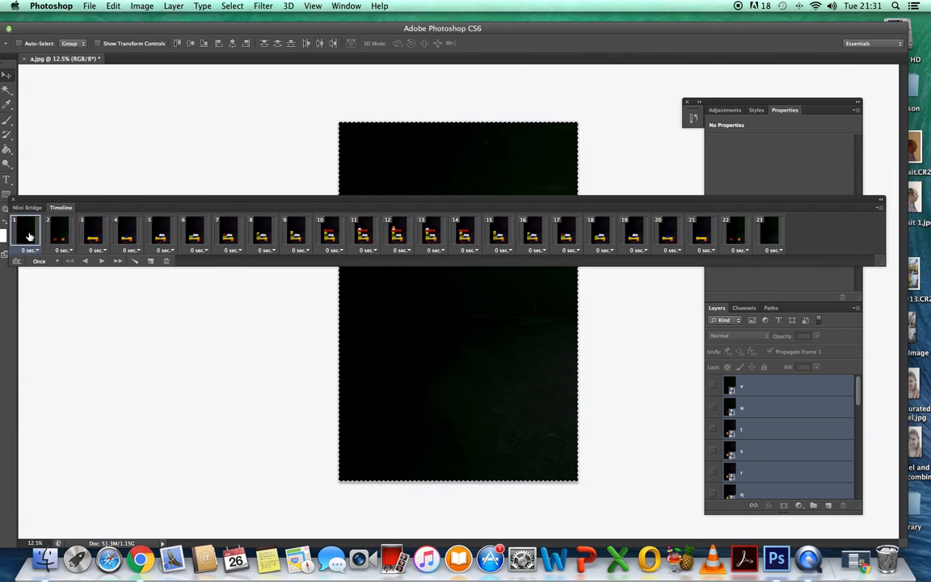
{"action": "left_click", "coordinate": [772, 238], "text": "shift"}
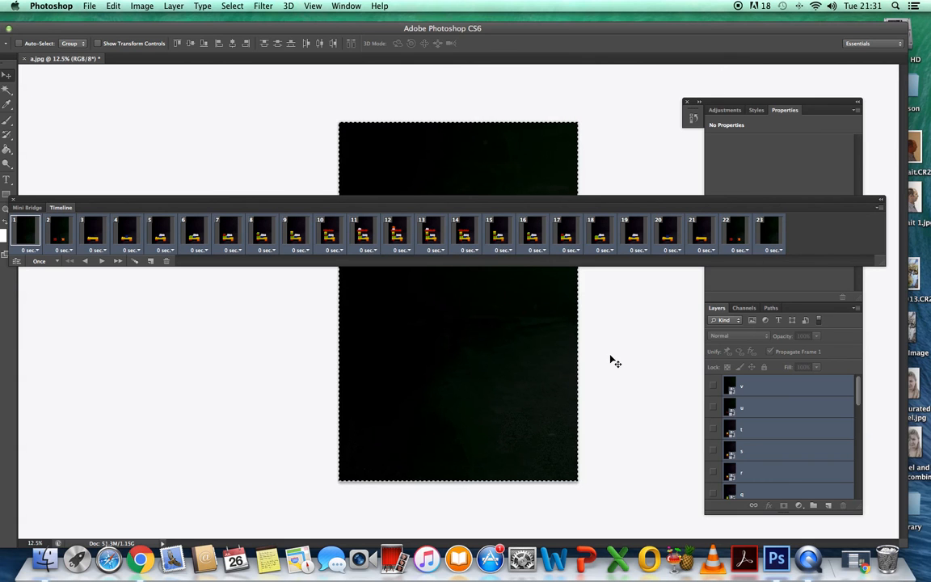
{"action": "key", "text": "super+d"}
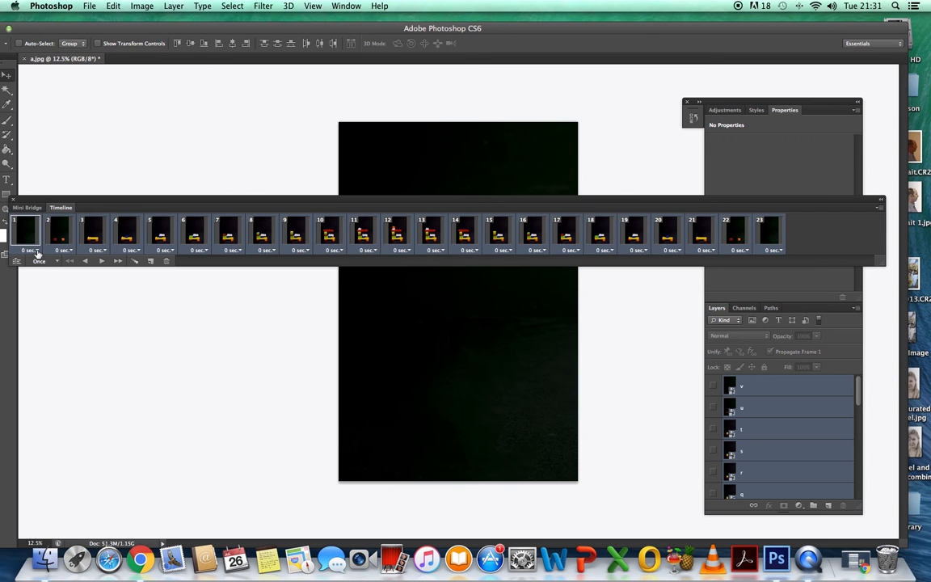
{"action": "left_click", "coordinate": [37, 250]}
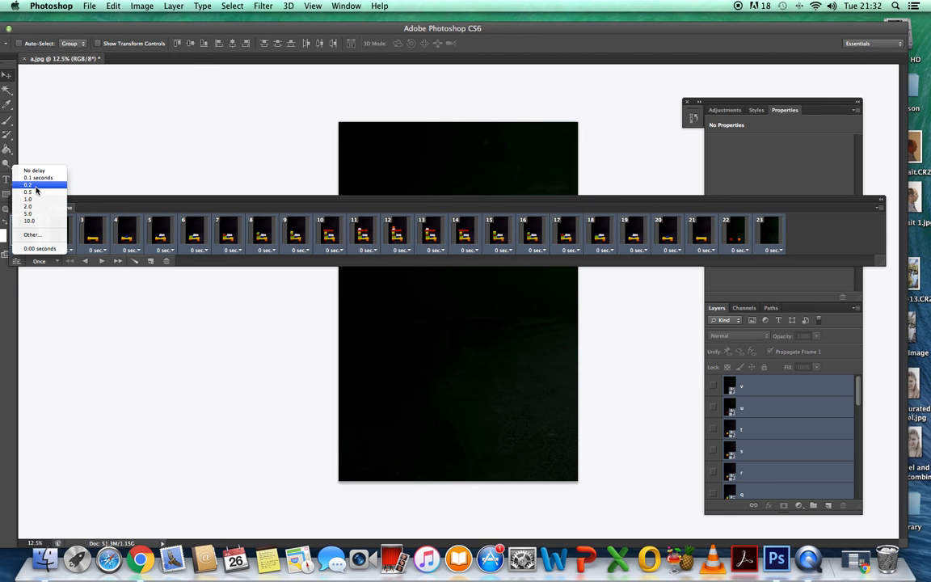
{"action": "left_click", "coordinate": [37, 187]}
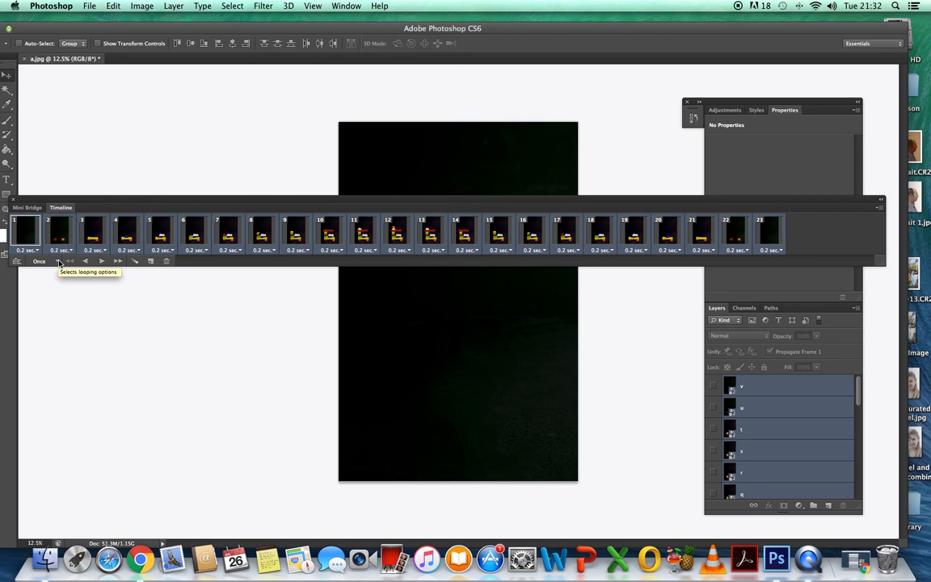
Set the animation to loop forever, then shrink the Timeline panel and preview the playback
{"action": "left_click", "coordinate": [59, 262]}
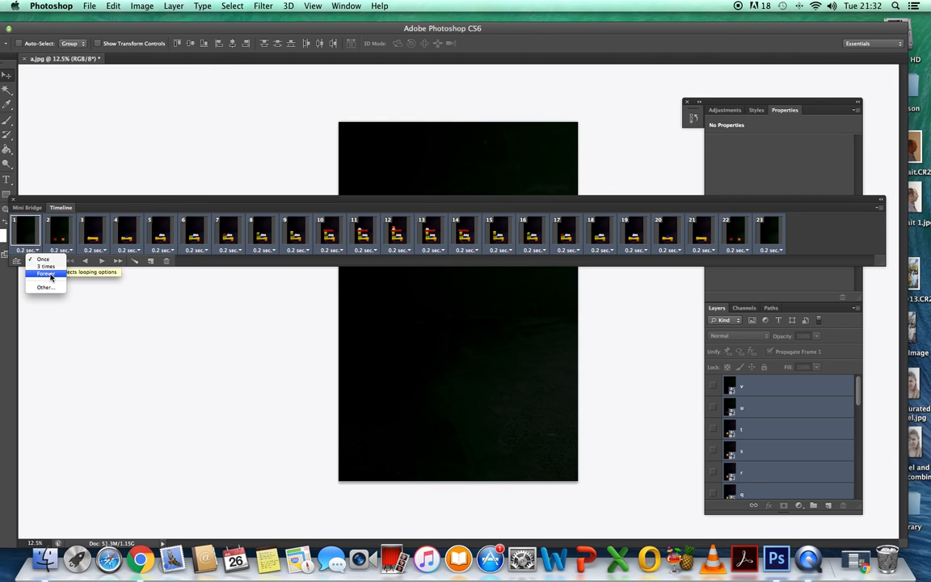
{"action": "left_click", "coordinate": [50, 277]}
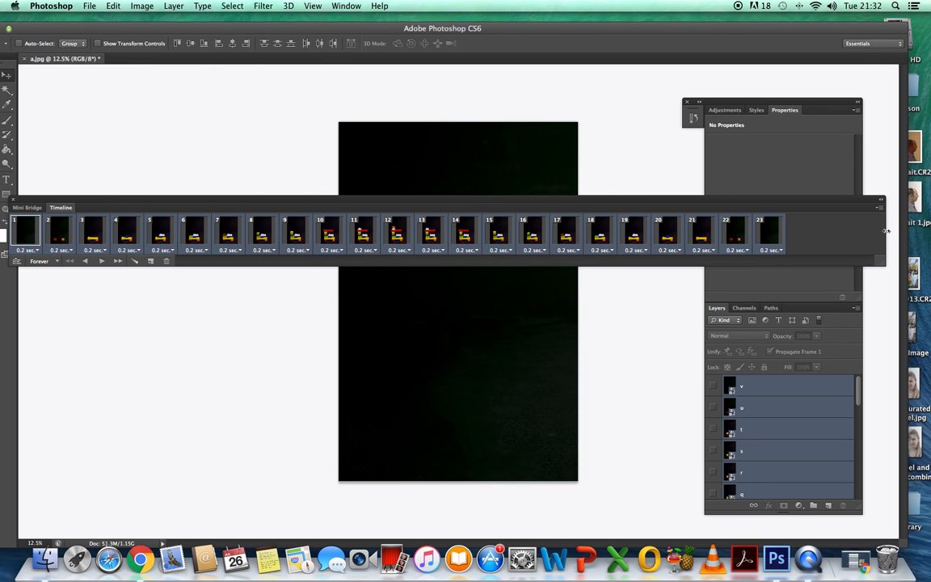
{"action": "left_click_drag", "start_coordinate": [836, 230], "coordinate": [244, 243]}
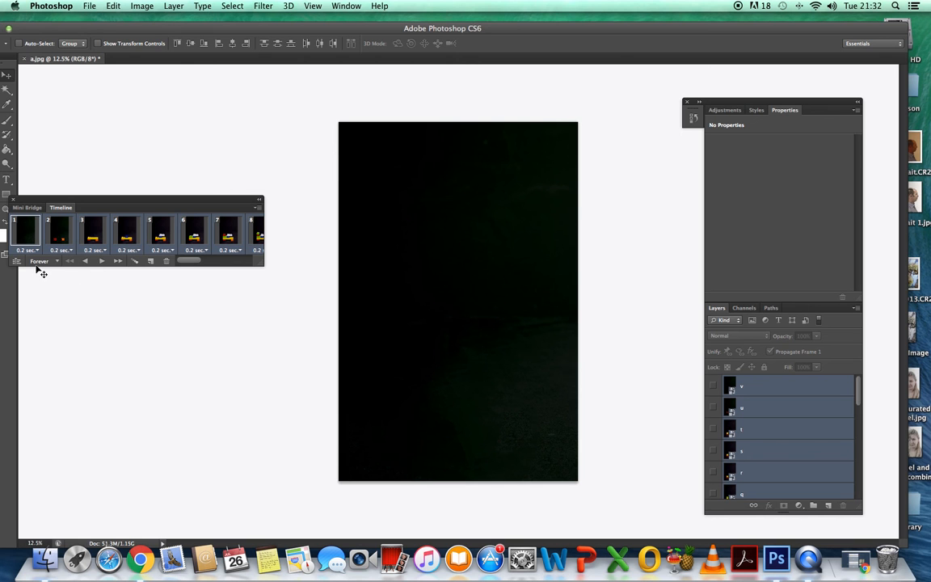
{"action": "left_click", "coordinate": [102, 262]}
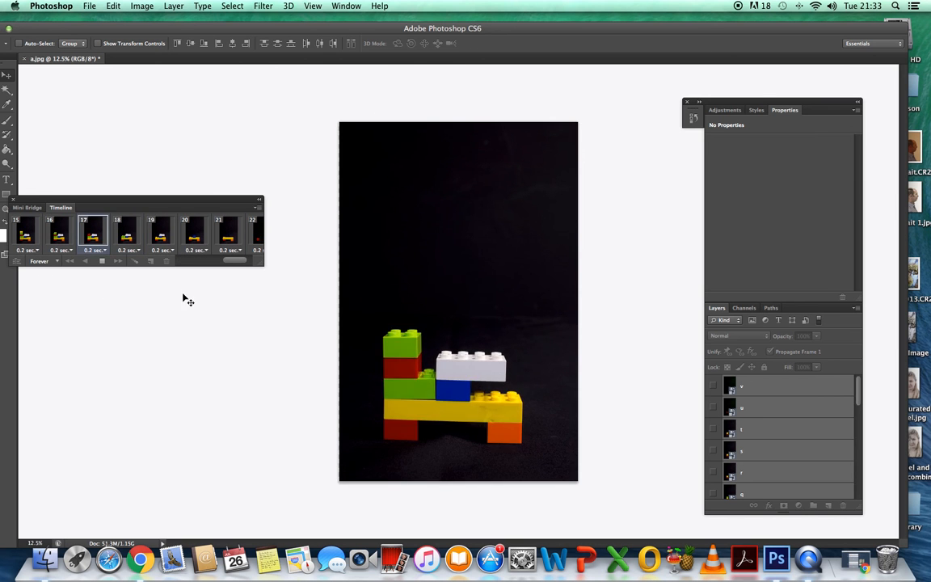
{"action": "left_click", "coordinate": [102, 260]}
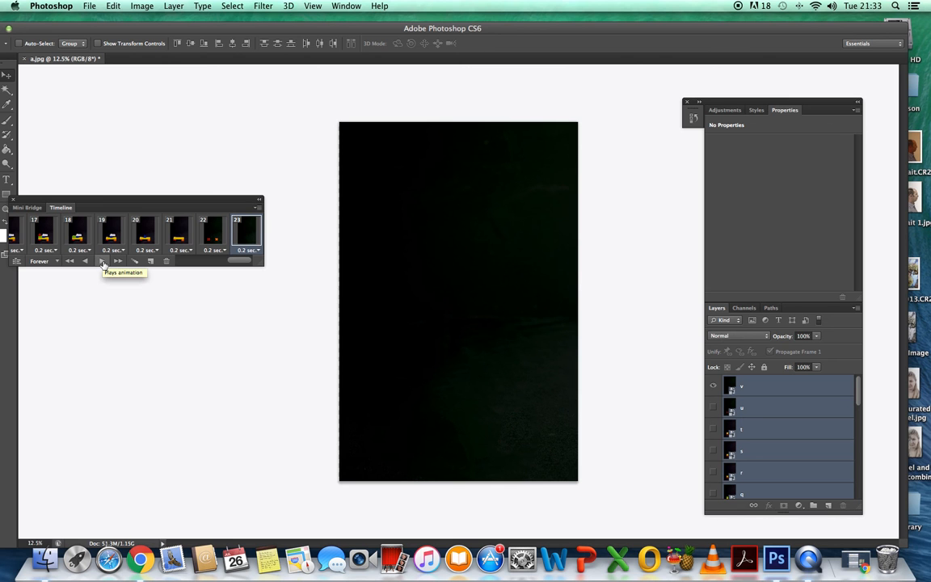
Start a Save for Web export as GIF and set the image height to 1200 px with proportions linked
{"action": "left_click", "coordinate": [90, 6]}
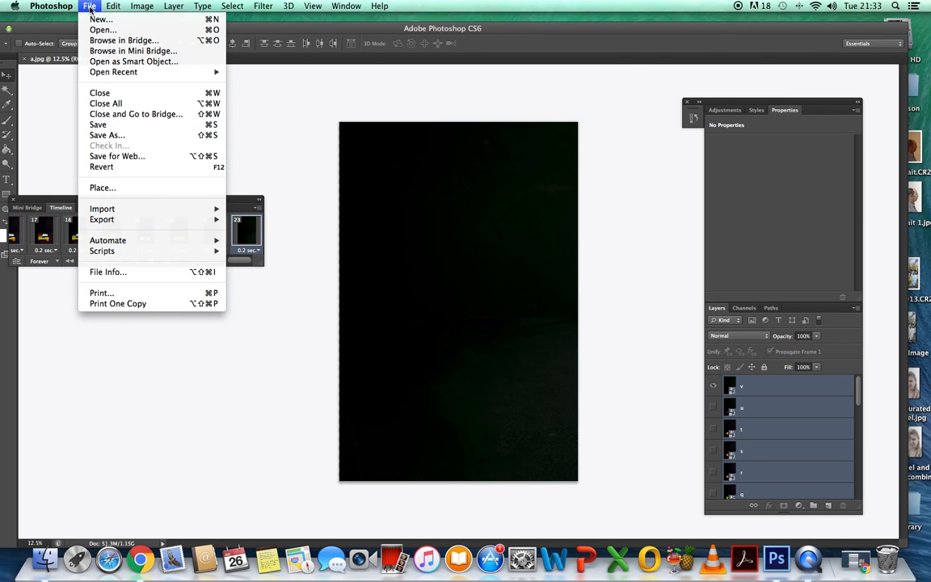
{"action": "left_click", "coordinate": [134, 157]}
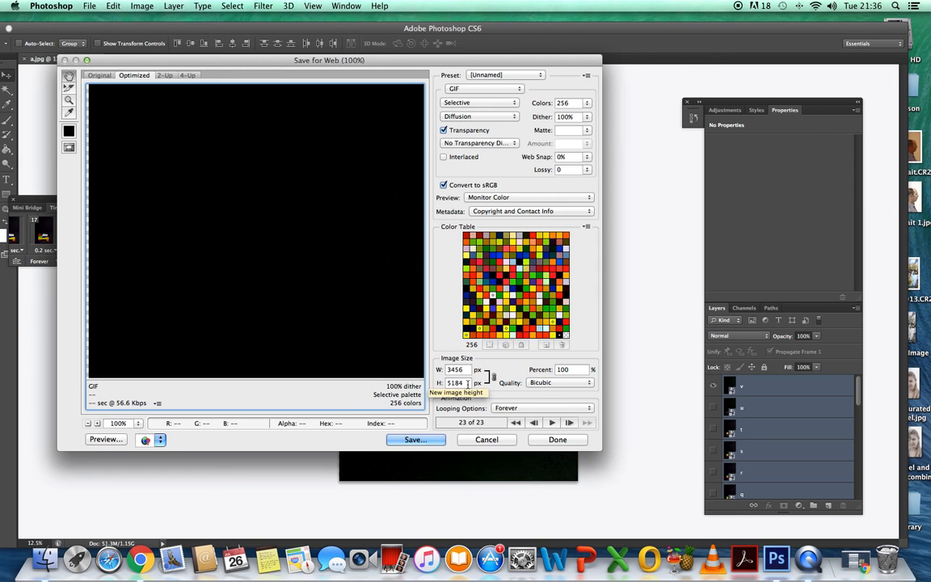
{"action": "left_click", "coordinate": [467, 383]}
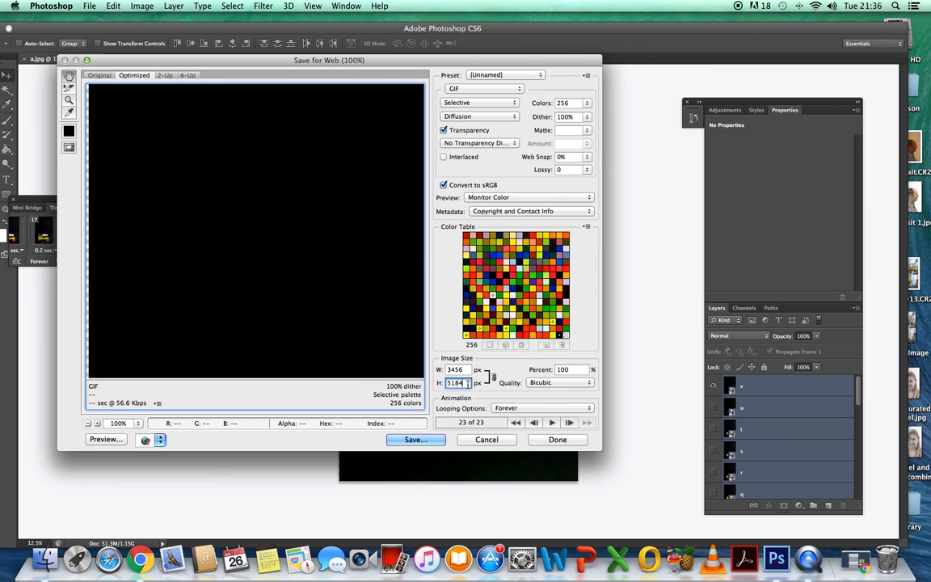
{"action": "key", "text": "BackSpace"}
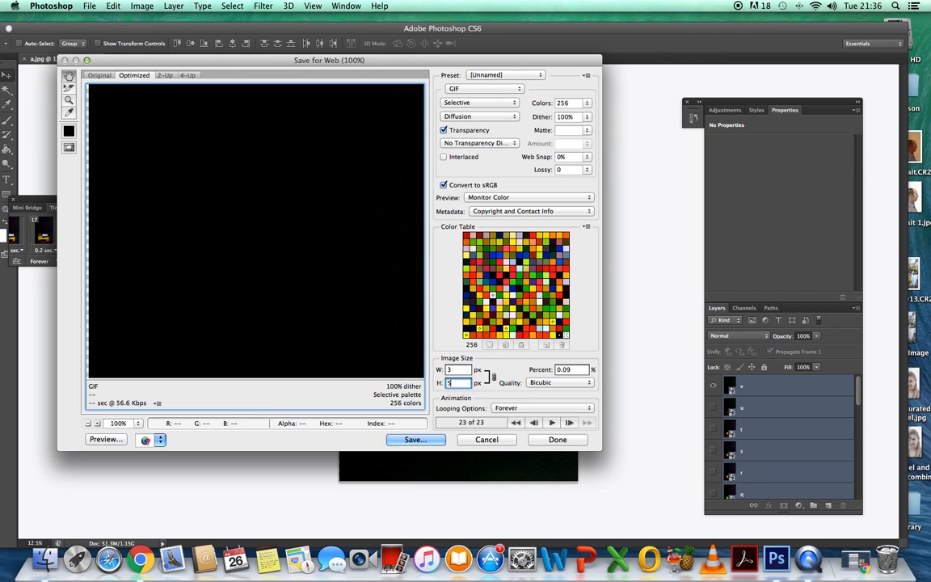
{"action": "type", "text": "1200"}
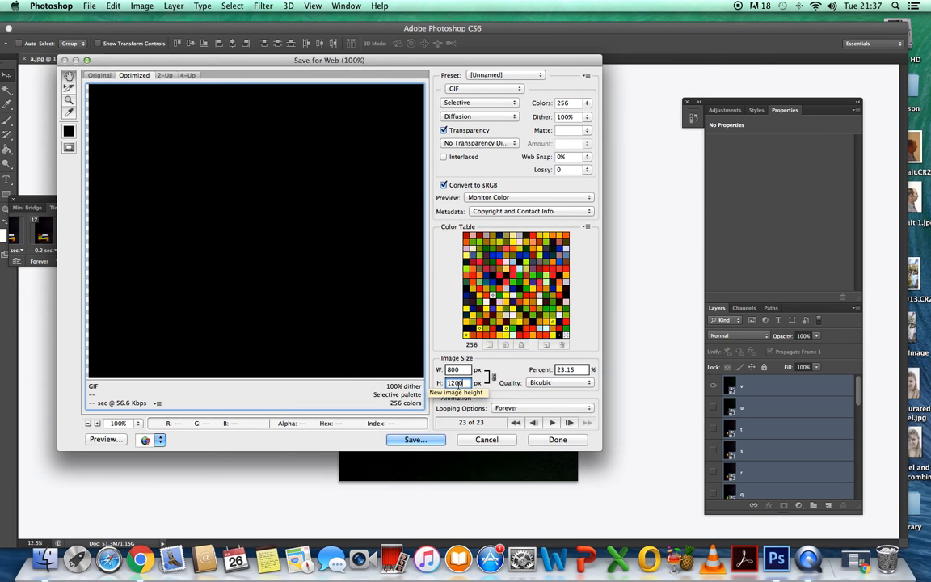
Save the optimized GIF to the Desktop under the name "Lego gif" as Images Only
{"action": "left_click", "coordinate": [428, 441]}
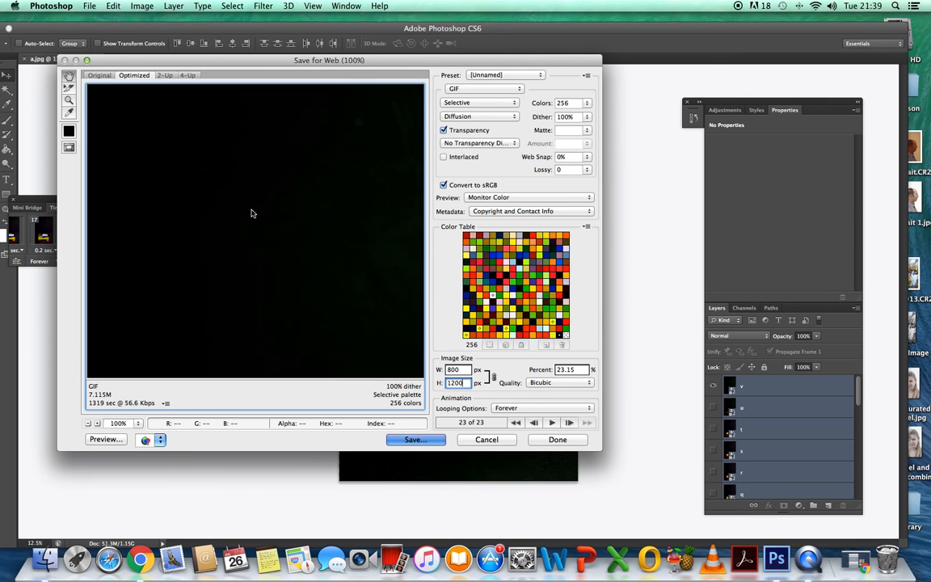
{"action": "key", "text": "Return"}
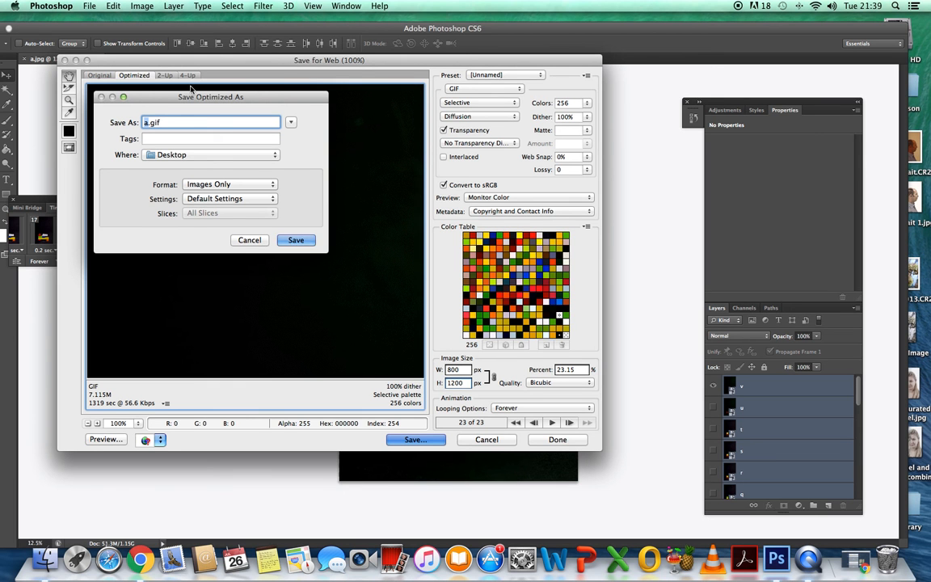
{"action": "left_click", "coordinate": [174, 122]}
{"action": "key", "text": "BackSpace"}
{"action": "key", "text": "BackSpace"}
{"action": "key", "text": "BackSpace"}
{"action": "key", "text": "BackSpace"}
{"action": "key", "text": "BackSpace"}
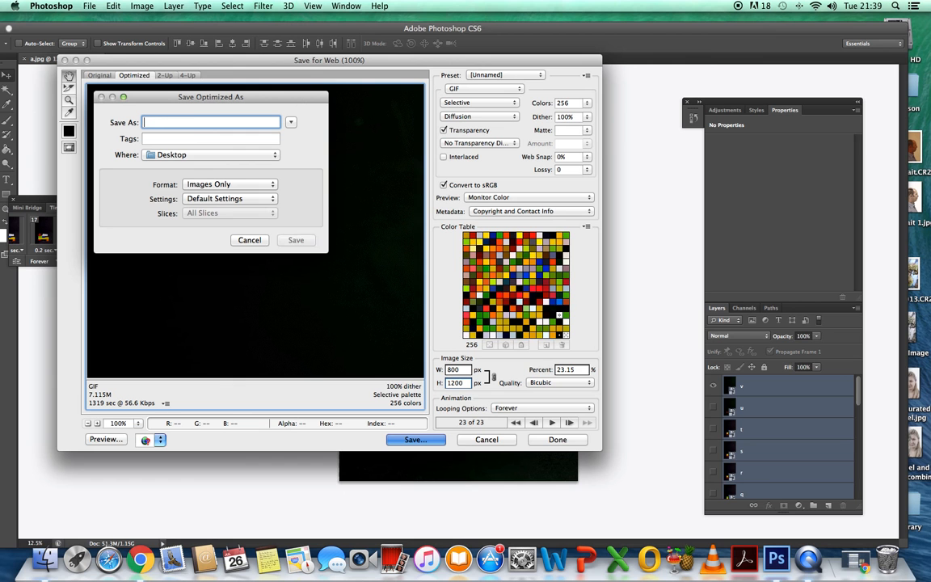
{"action": "type", "text": "Lego gif"}
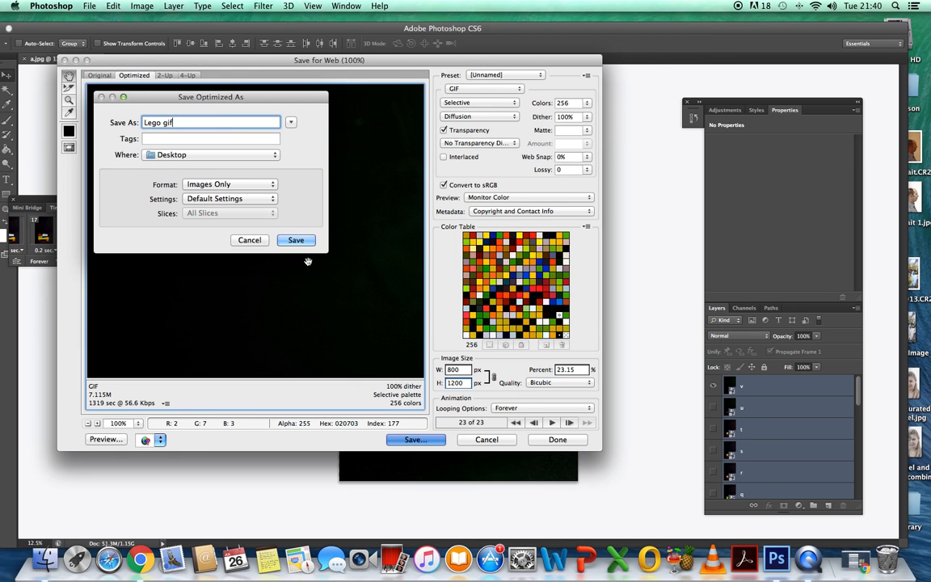
{"action": "left_click", "coordinate": [296, 240]}
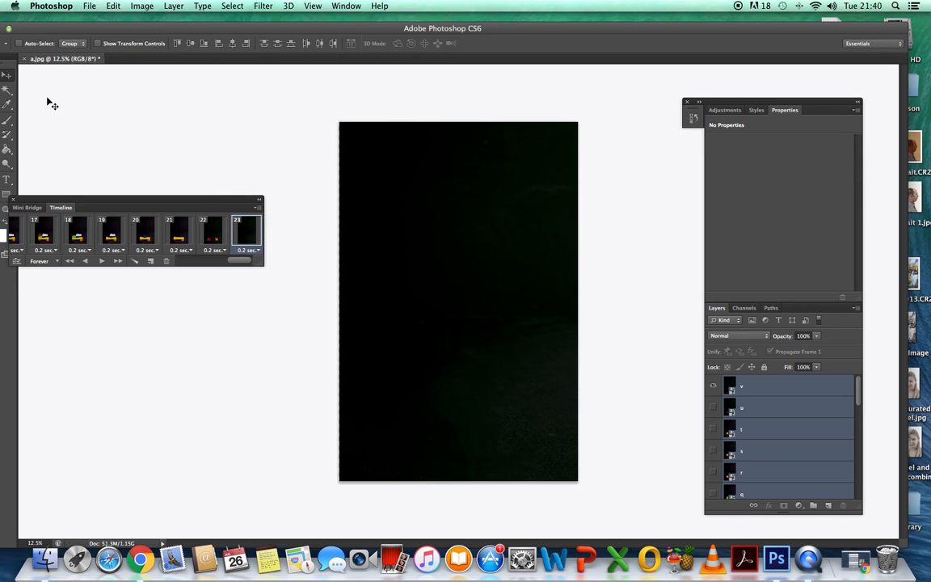
Close the Timeline panel and clear the Photoshop window away to reveal the Desktop
{"action": "left_click", "coordinate": [12, 202]}
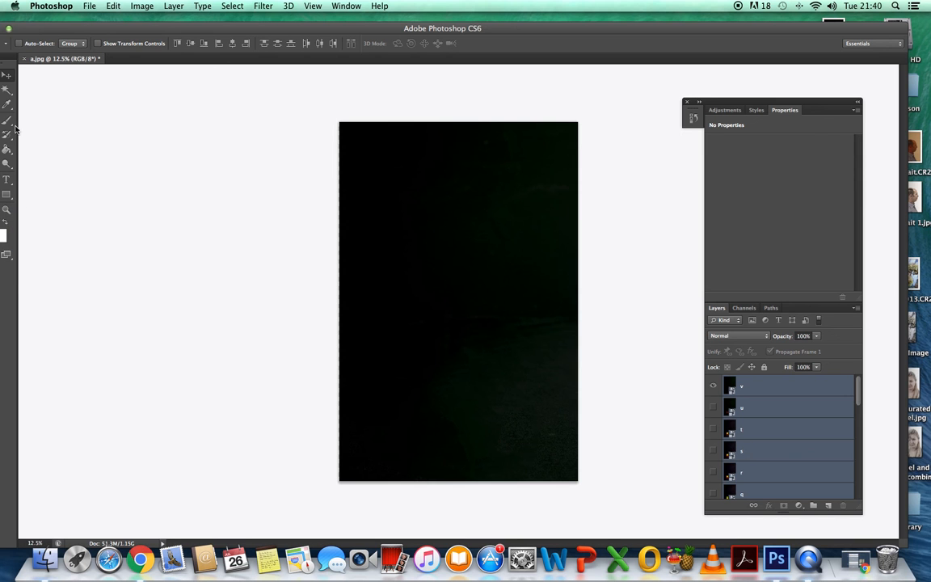
{"action": "left_click_drag", "start_coordinate": [68, 28], "coordinate": [130, 28]}
{"action": "left_click", "coordinate": [48, 29]}
{"action": "left_click", "coordinate": [421, 194]}
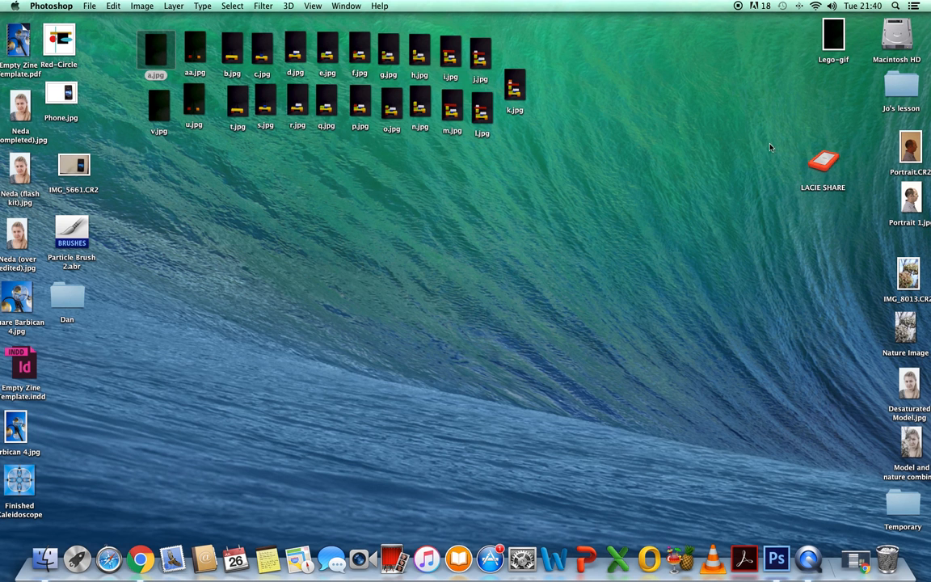
Switch to Tumblr in Chrome, start a new photo post and upload Lego-gif from the Desktop, checking its animated preview
{"action": "left_click", "coordinate": [864, 569]}
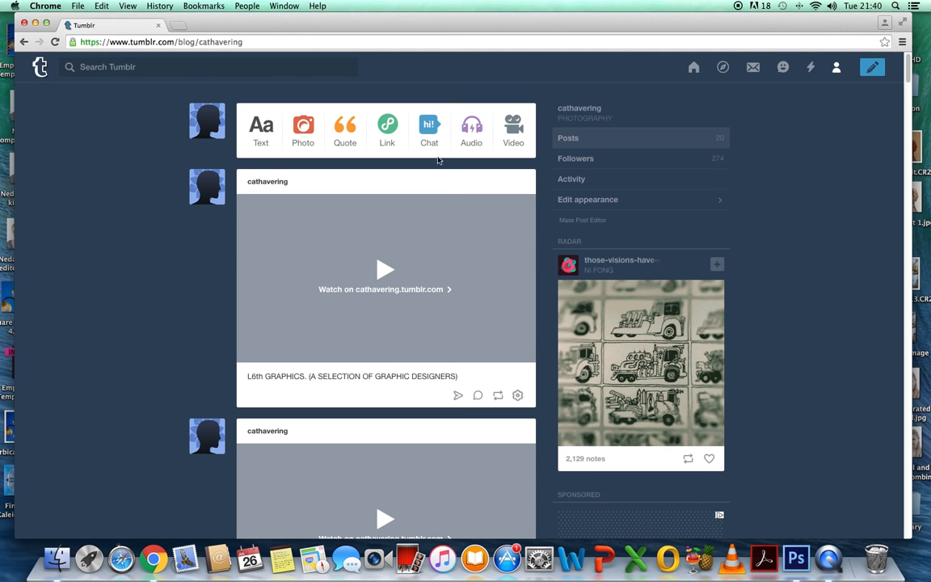
{"action": "left_click", "coordinate": [308, 132]}
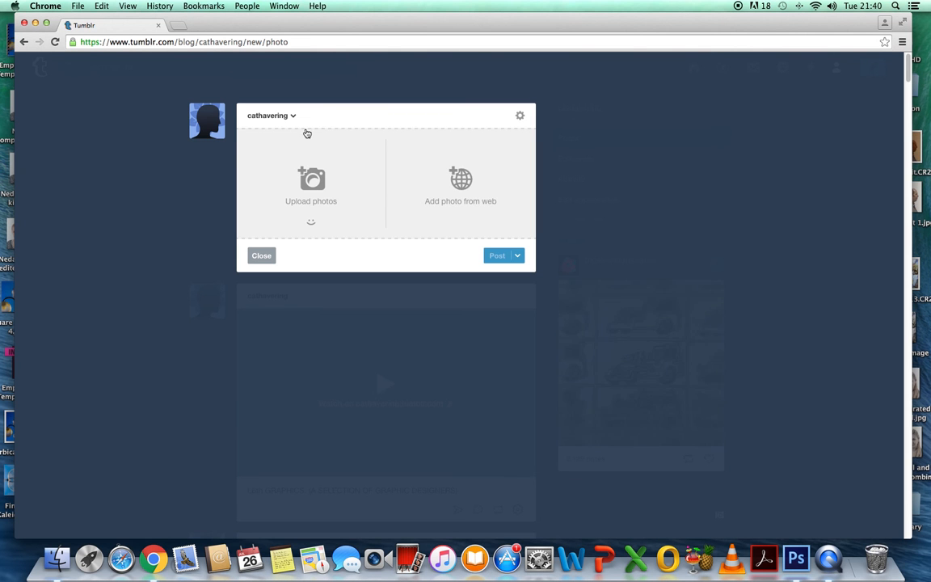
{"action": "left_click", "coordinate": [322, 192]}
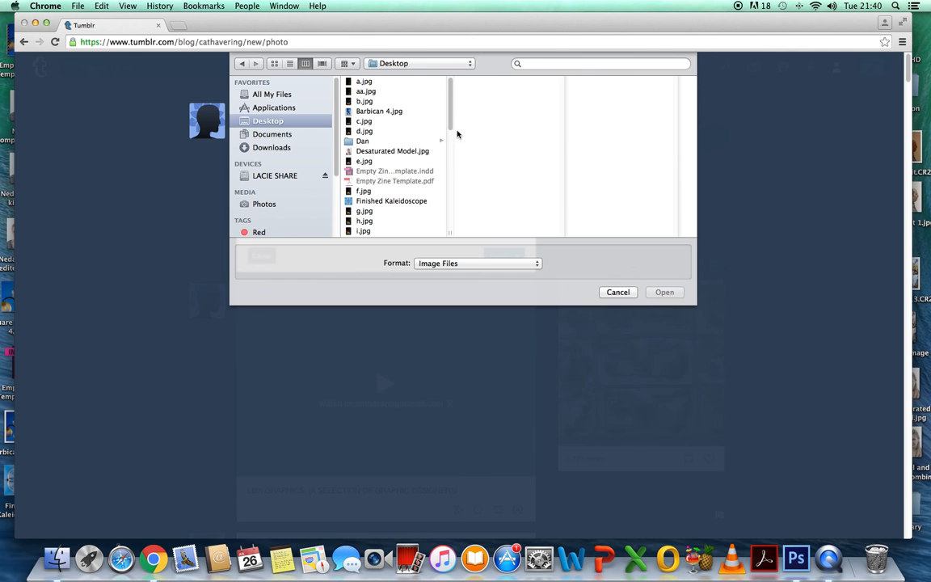
{"action": "left_click_drag", "start_coordinate": [450, 126], "coordinate": [453, 183]}
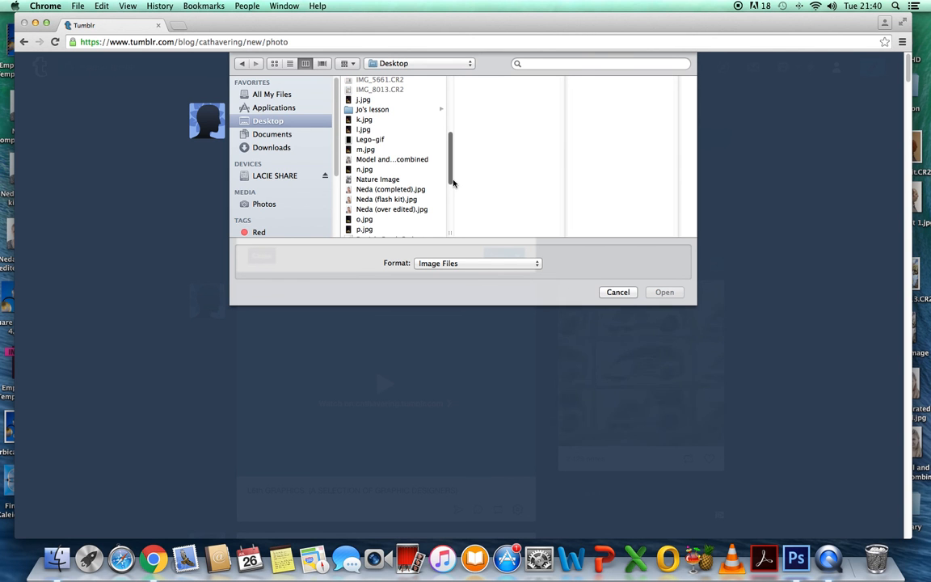
{"action": "left_click", "coordinate": [371, 141]}
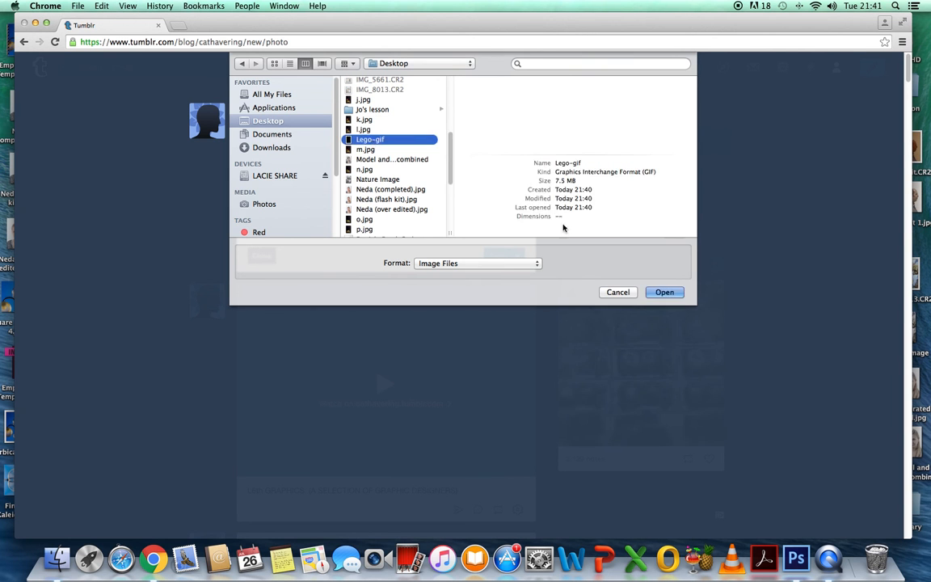
{"action": "left_click", "coordinate": [666, 293]}
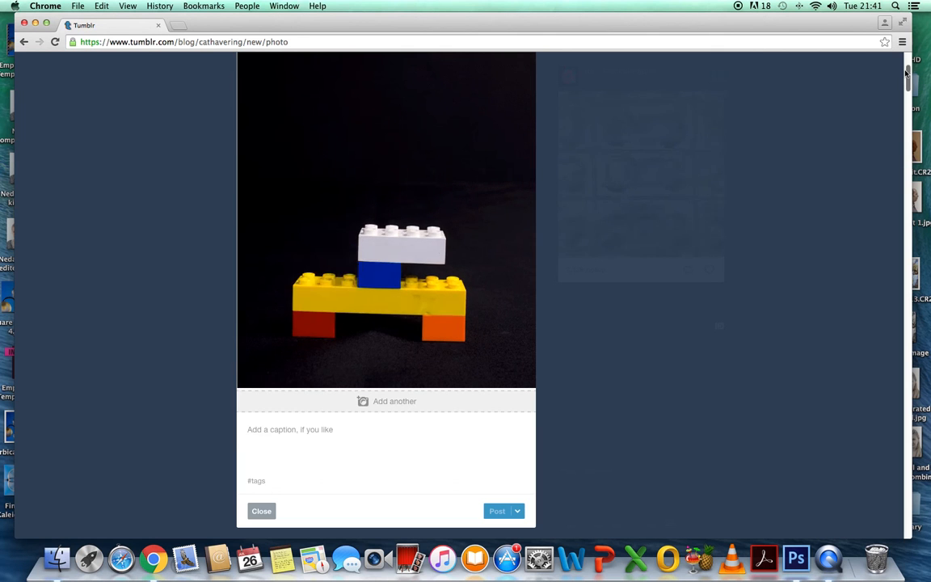
{"action": "left_click_drag", "start_coordinate": [906, 84], "coordinate": [909, 73]}
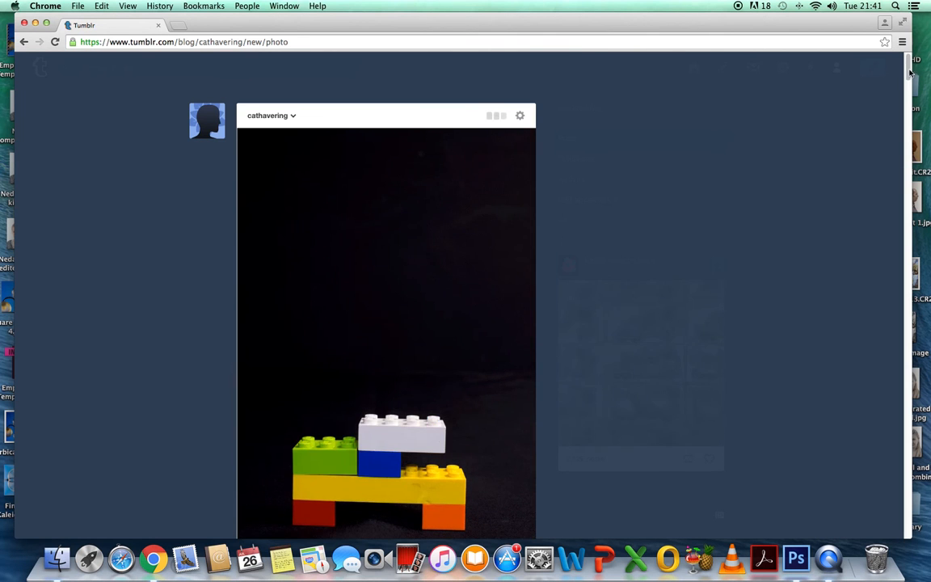